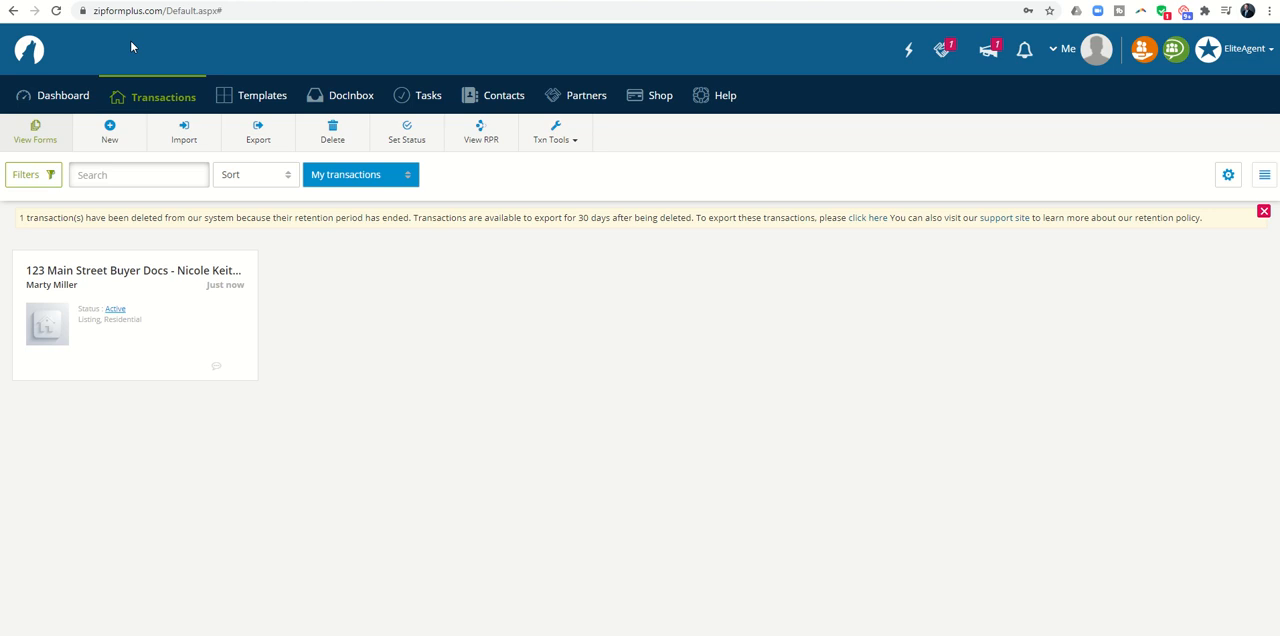
# Step: Open the Buyer Docs transaction and look through its list of documents
pyautogui.click(105, 276)
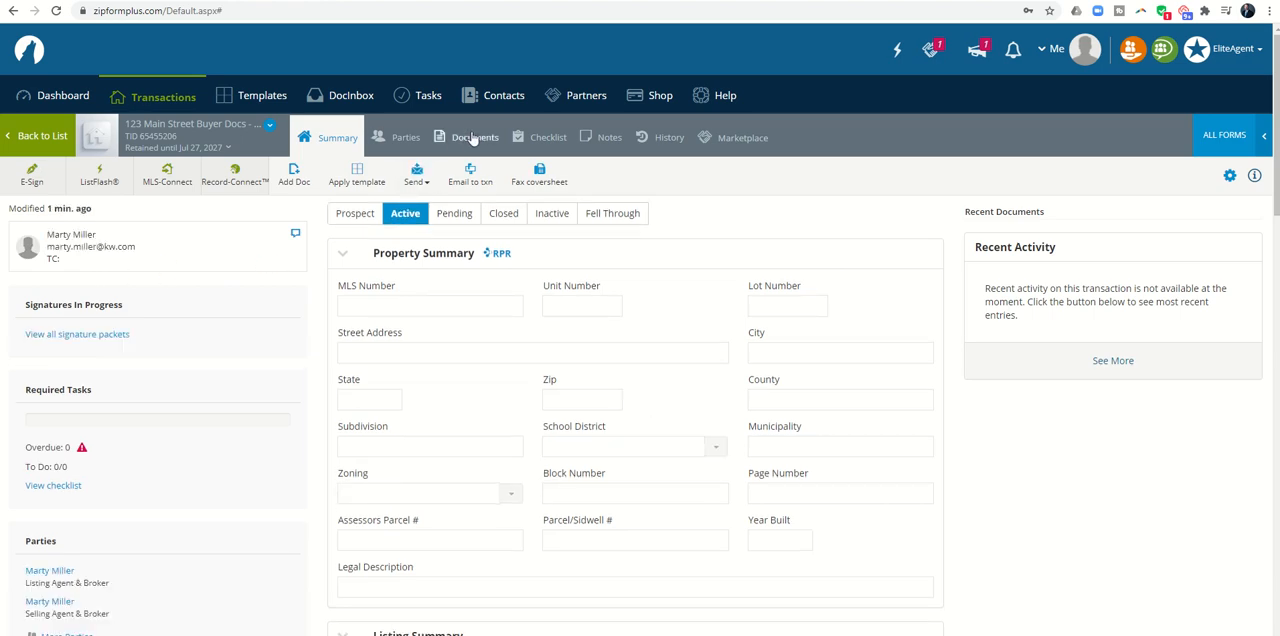
pyautogui.click(468, 137)
pyautogui.scroll(-3, 392, 309)
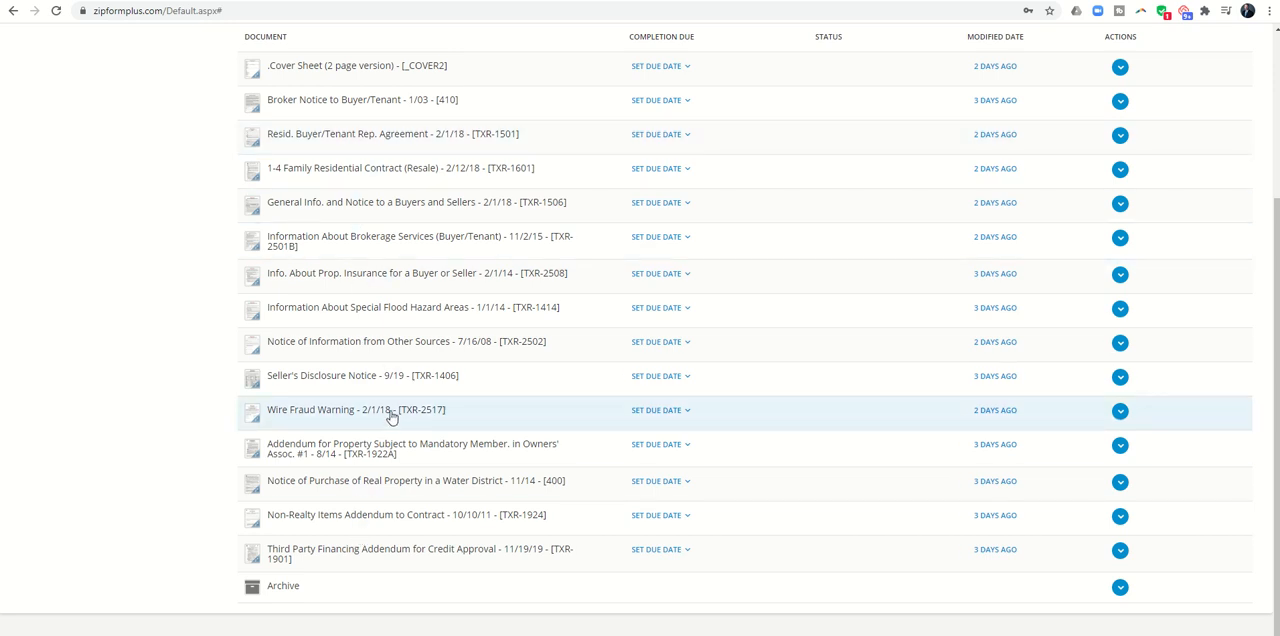
pyautogui.scroll(3, 390, 425)
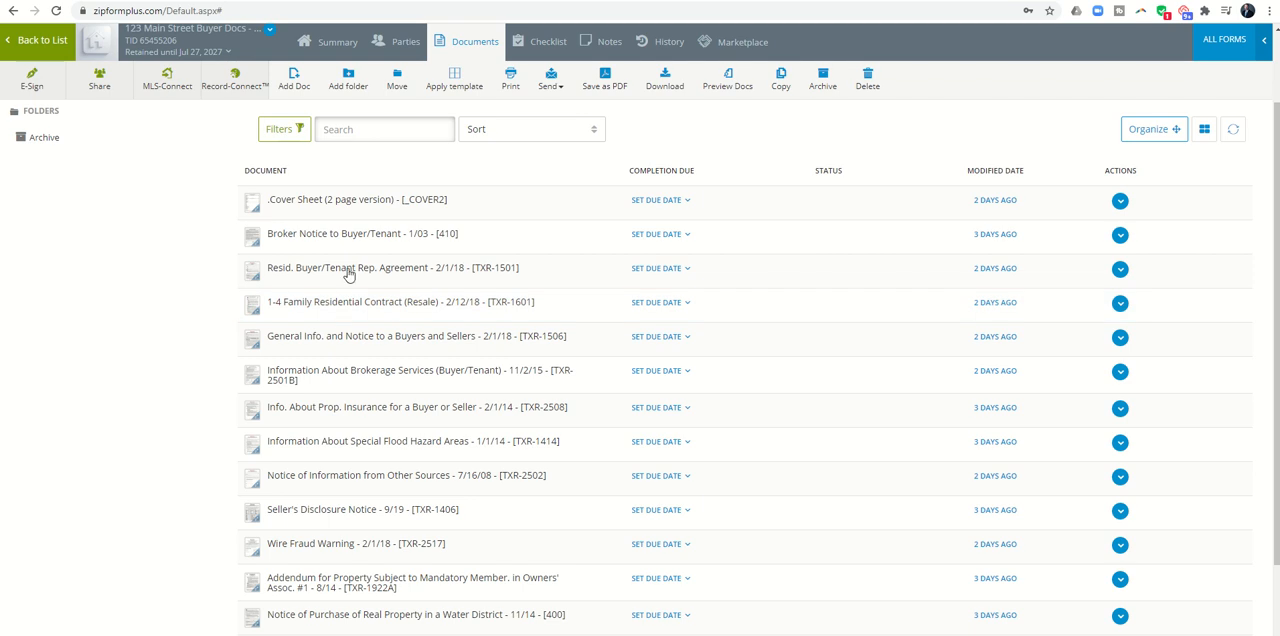
pyautogui.scroll(2, 355, 225)
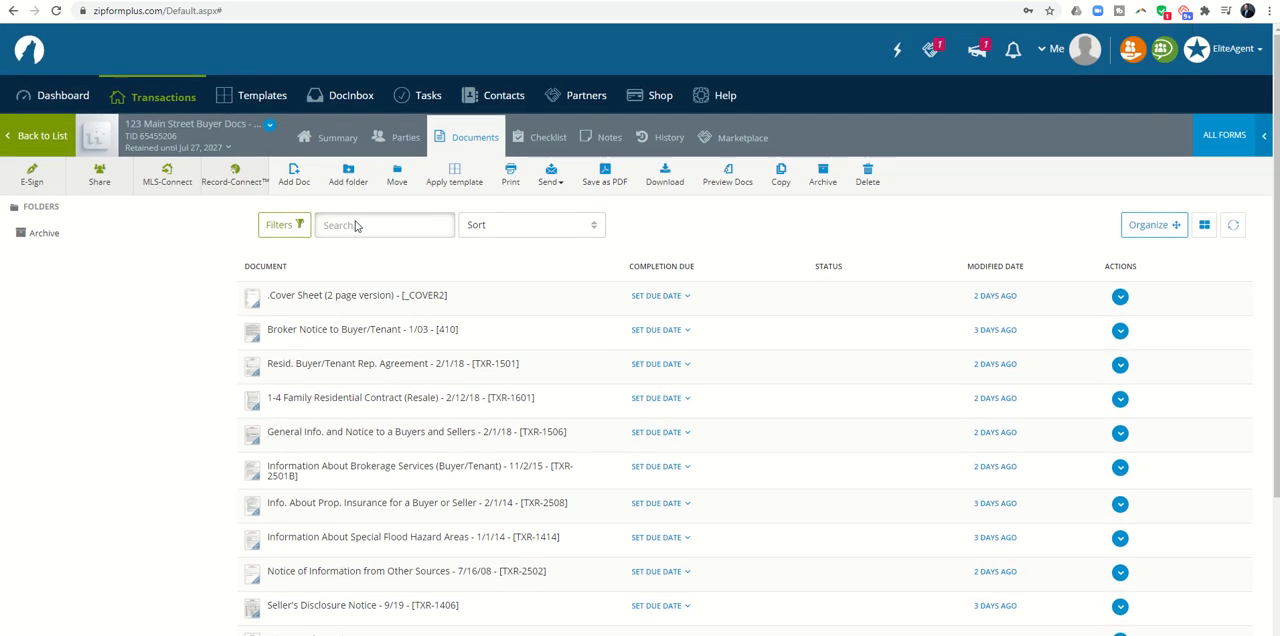
# Step: Open Buyer One among the transaction's parties and enter the buyer's first name, last name and e-mail address
pyautogui.click(406, 141)
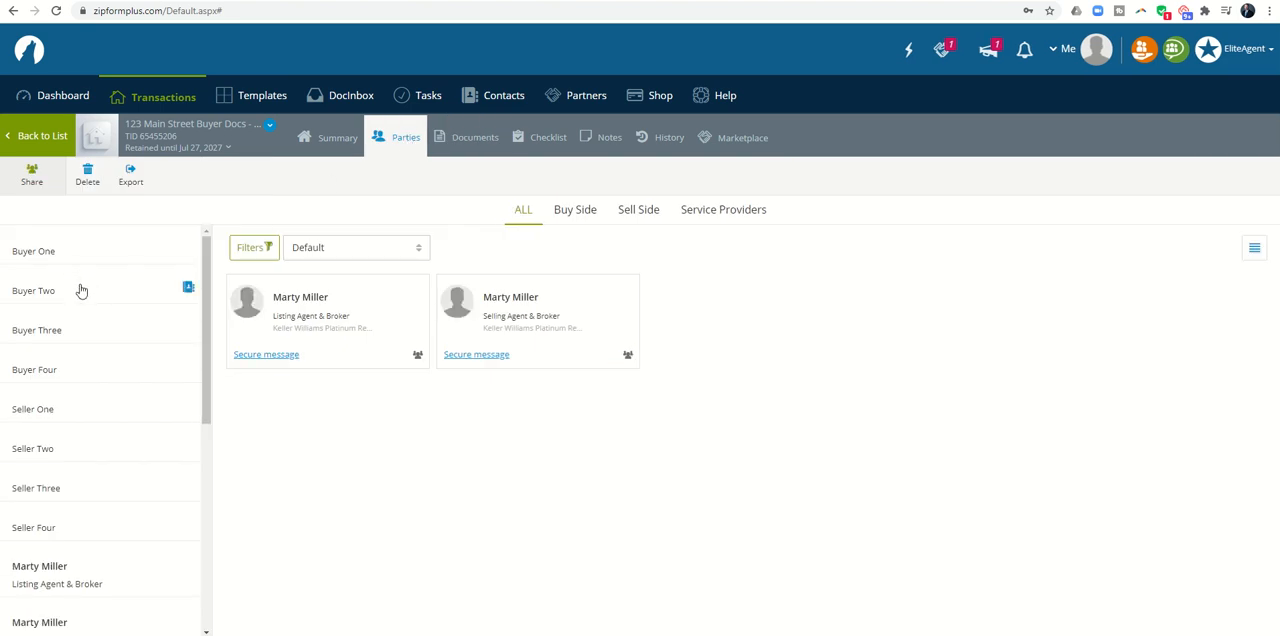
pyautogui.scroll(-1, 86, 314)
pyautogui.scroll(-5, 86, 314)
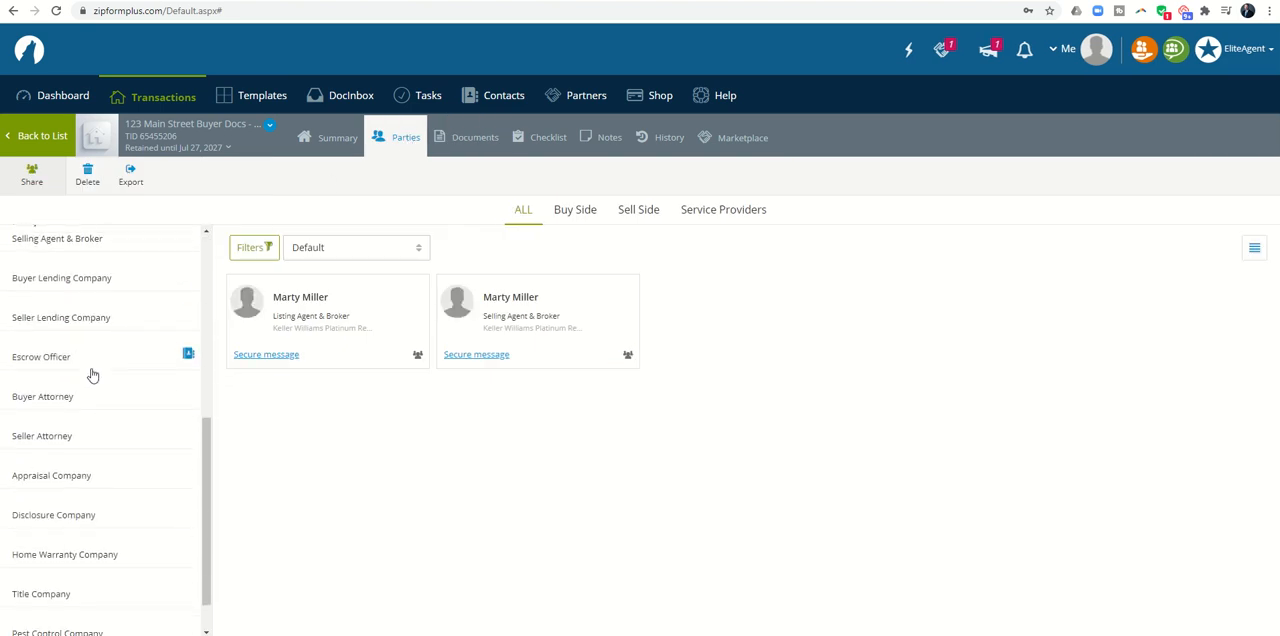
pyautogui.scroll(5, 92, 375)
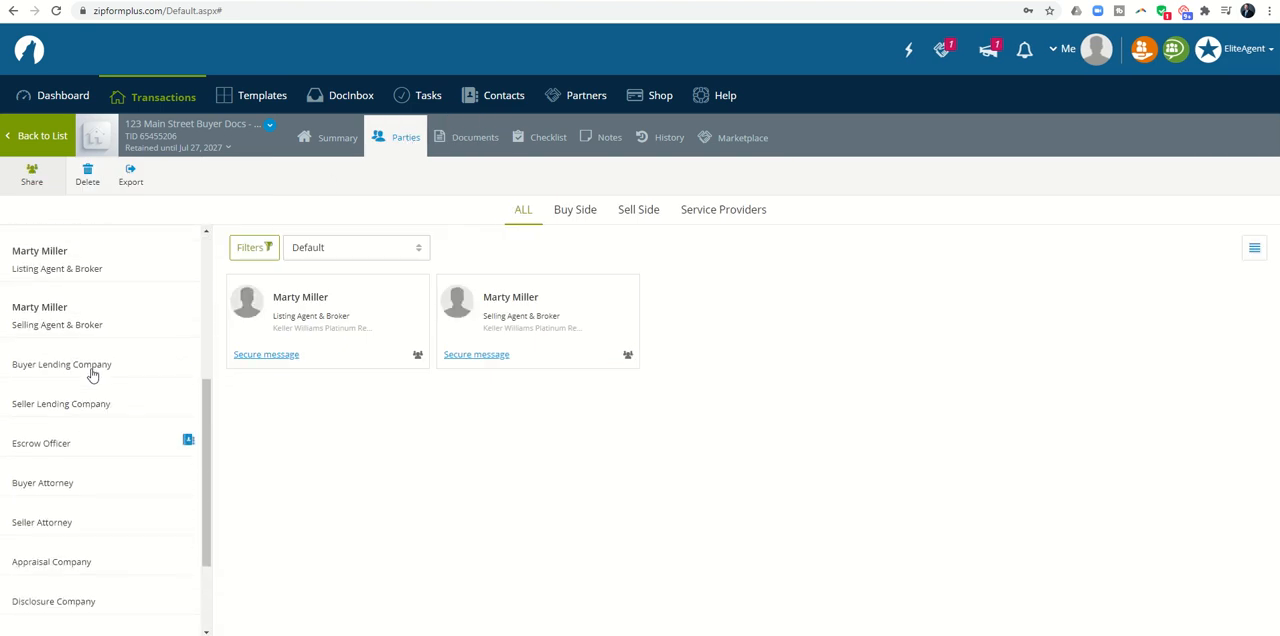
pyautogui.scroll(3, 92, 375)
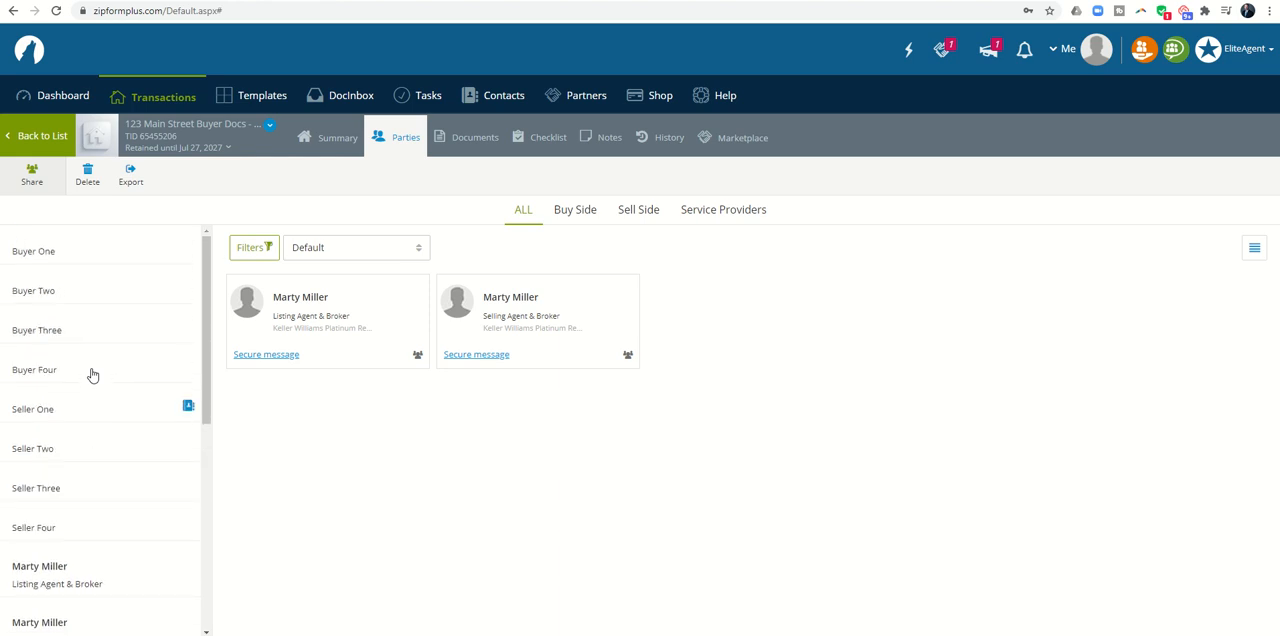
pyautogui.click(36, 253)
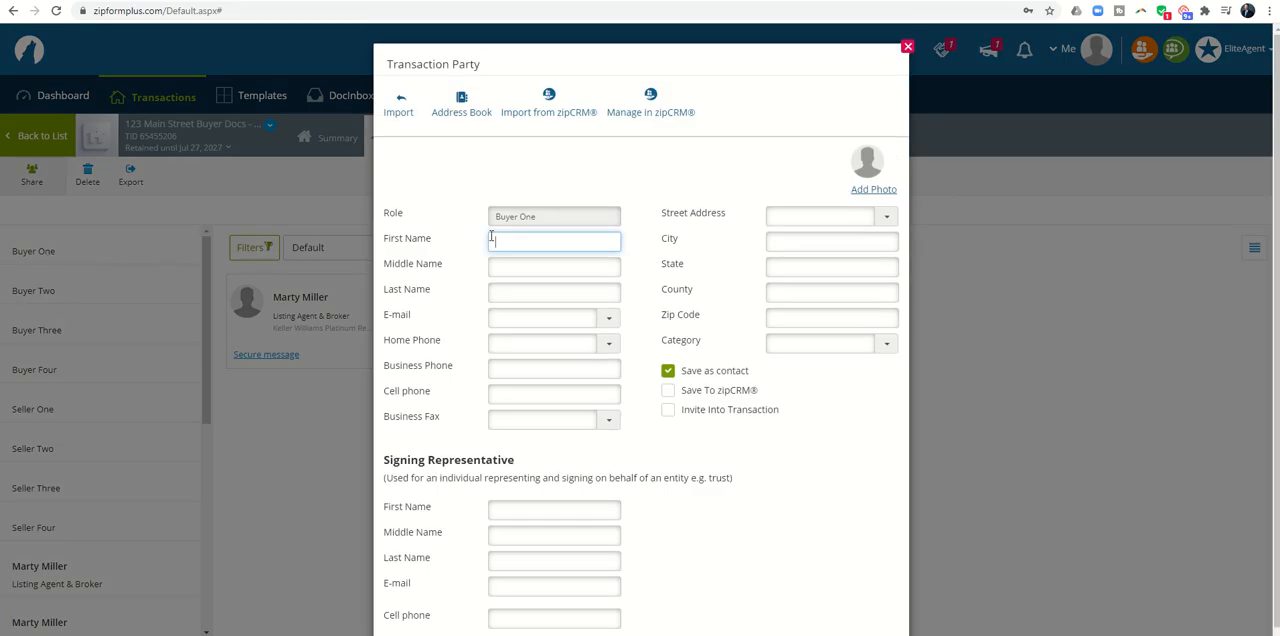
pyautogui.press('Tab')
pyautogui.press('Tab')
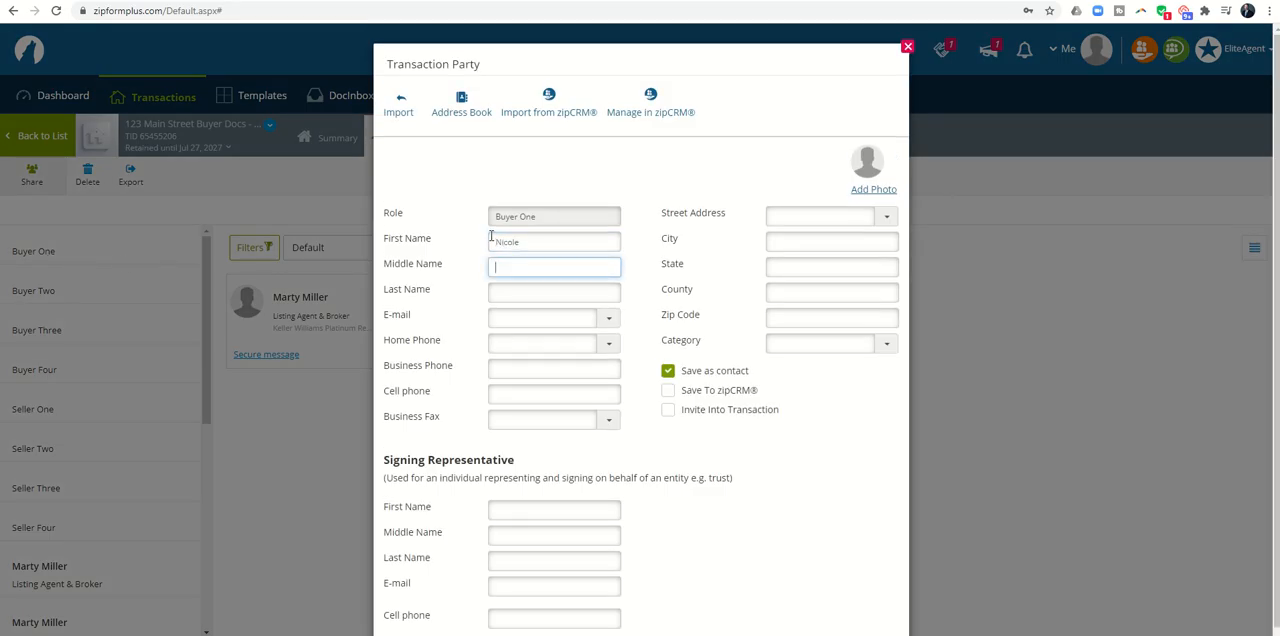
pyautogui.write('Keith')
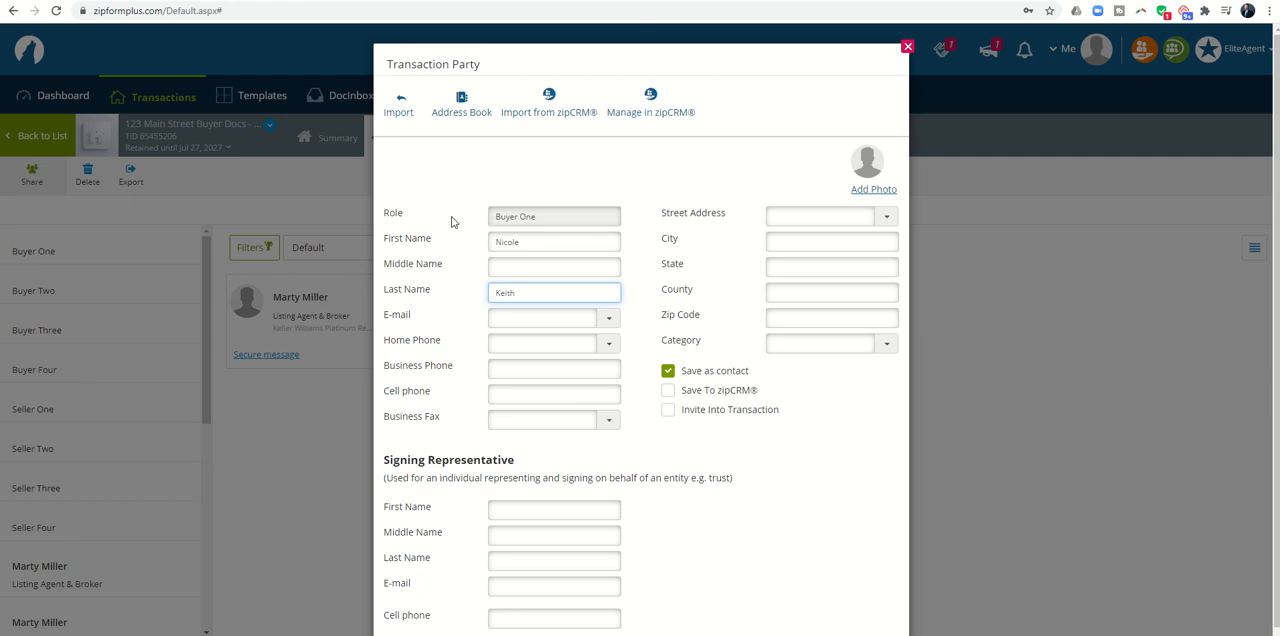
pyautogui.click(520, 322)
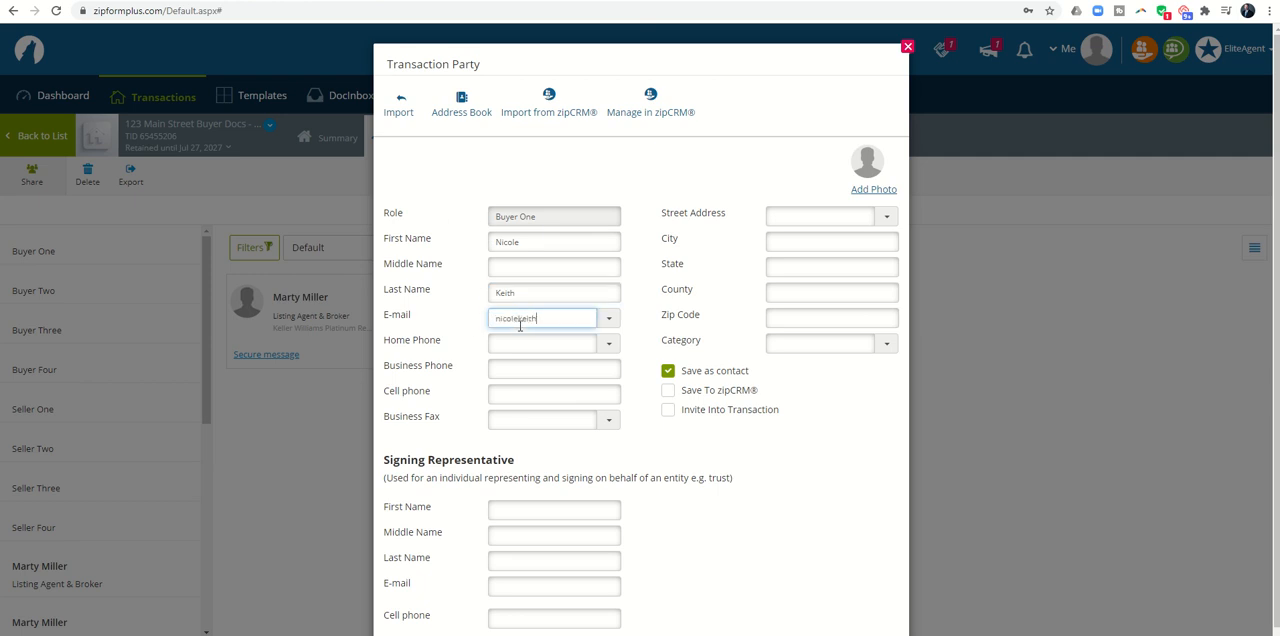
# Step: Fill in Buyer One's street address, city, state, county and zip code, and save the party
pyautogui.click(794, 219)
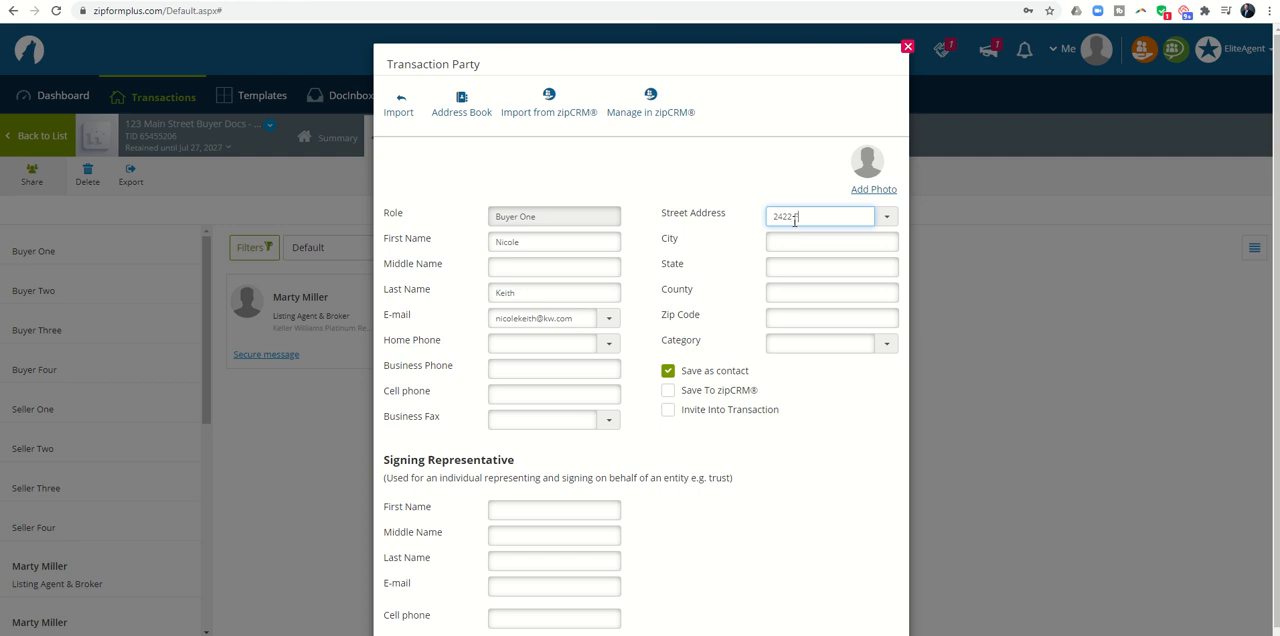
pyautogui.press('Tab')
pyautogui.write('Katy')
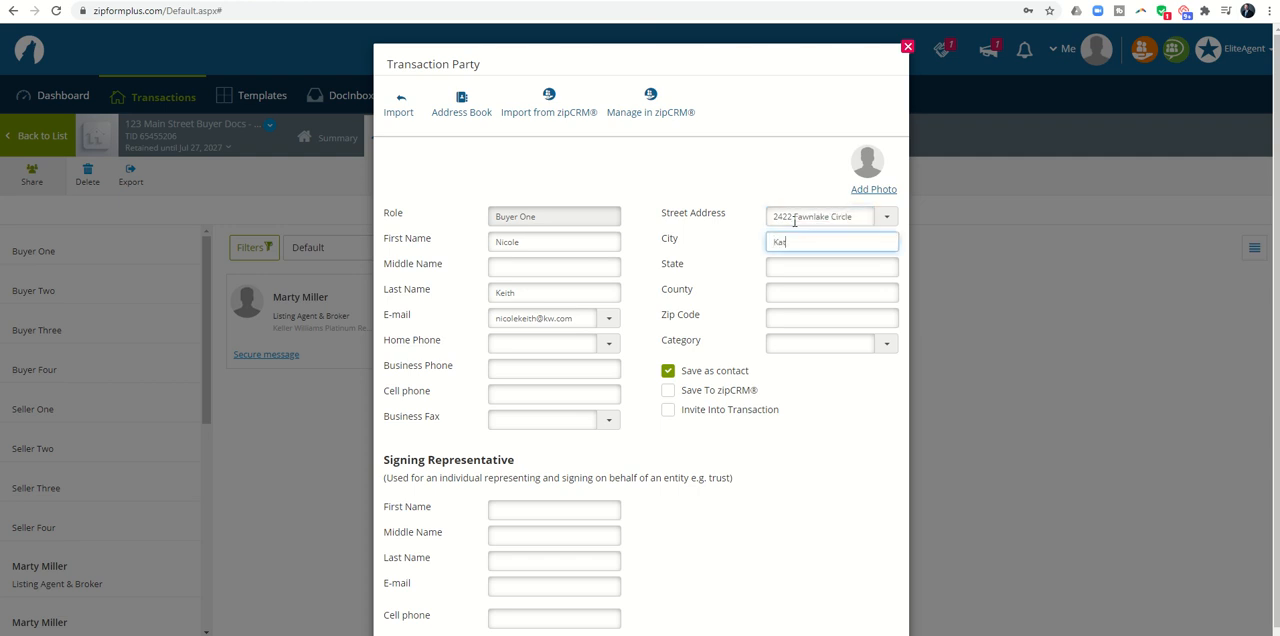
pyautogui.press('Tab')
pyautogui.write('TX')
pyautogui.press('Tab')
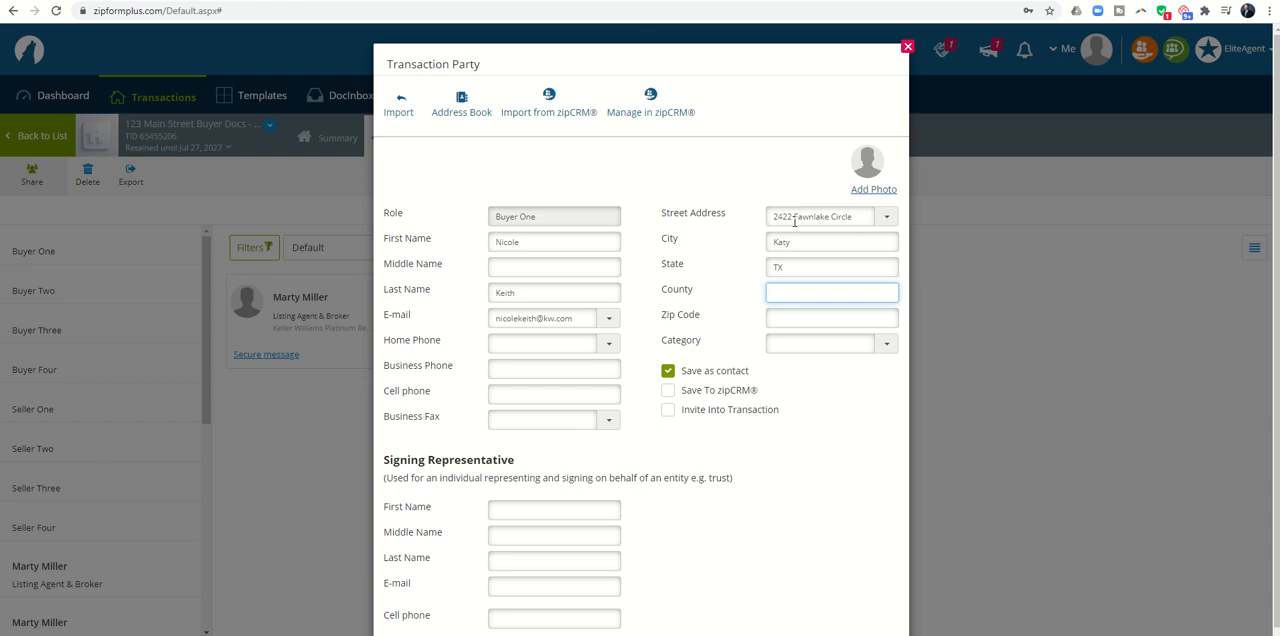
pyautogui.write('Harris')
pyautogui.press('Tab')
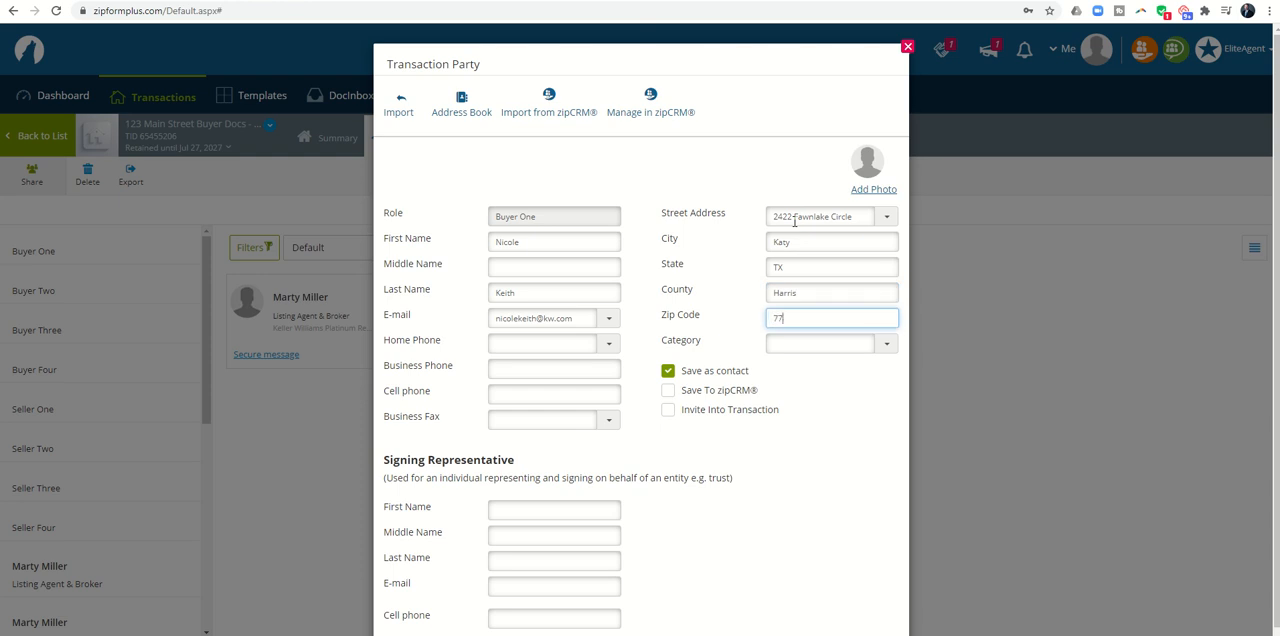
pyautogui.click(600, 633)
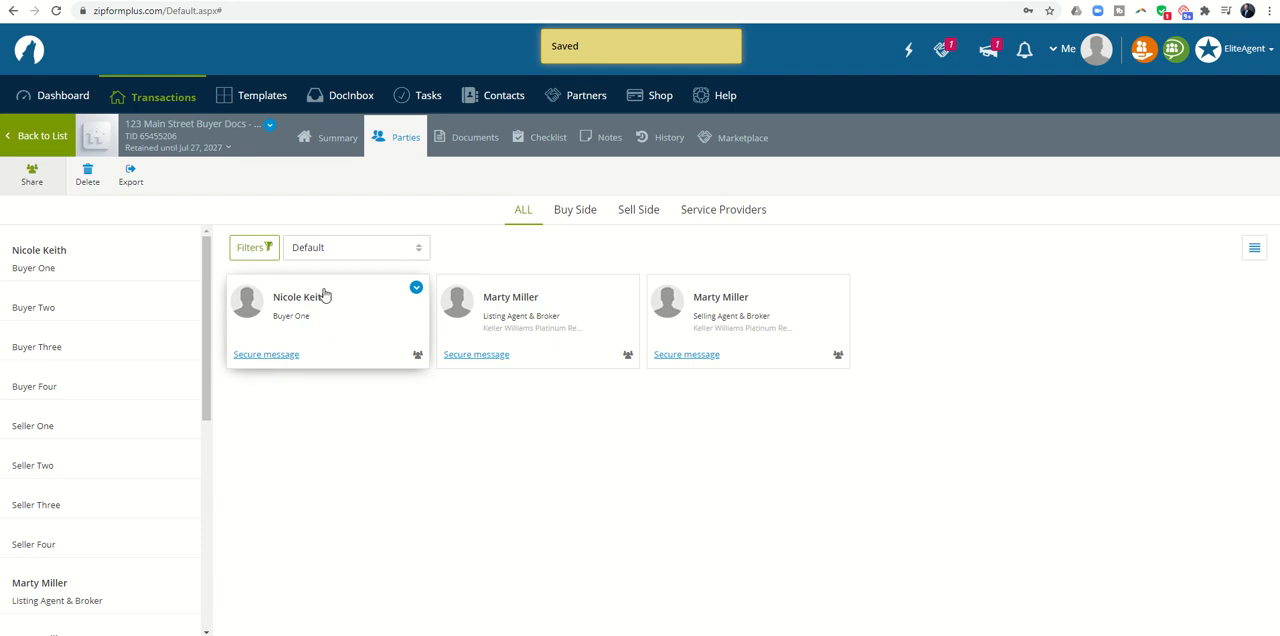
# Step: Open the Broker Notice to Buyer/Tenant form, check its buyer and broker signature fields, and return to the documents
pyautogui.click(484, 143)
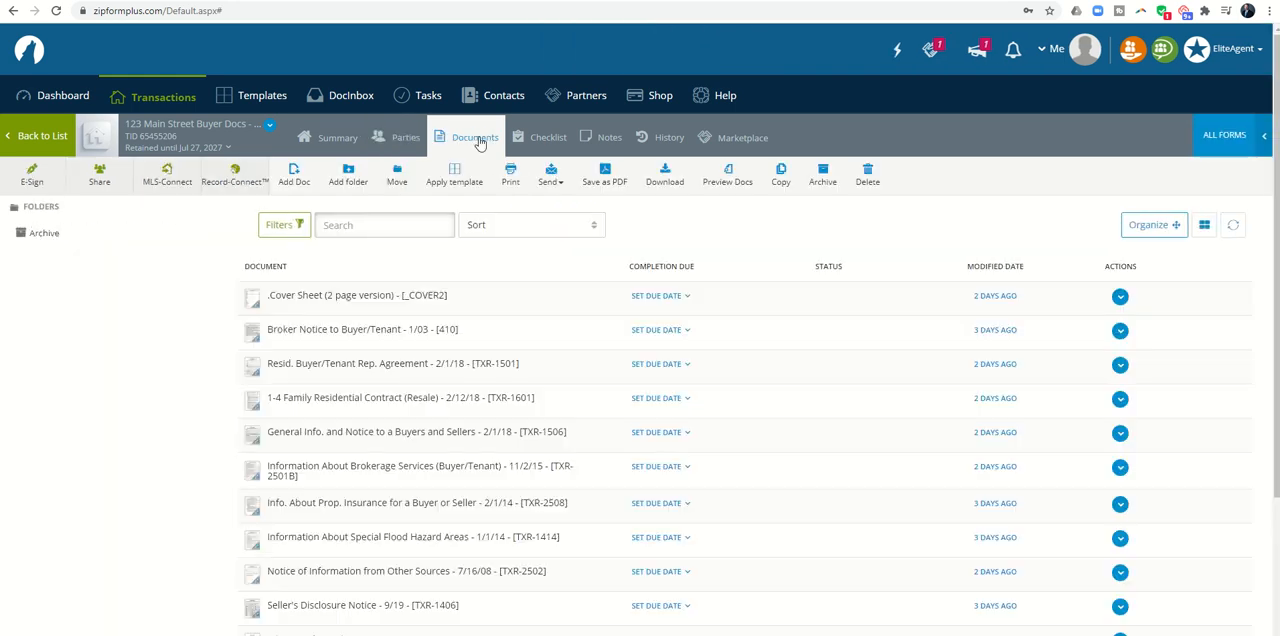
pyautogui.click(335, 333)
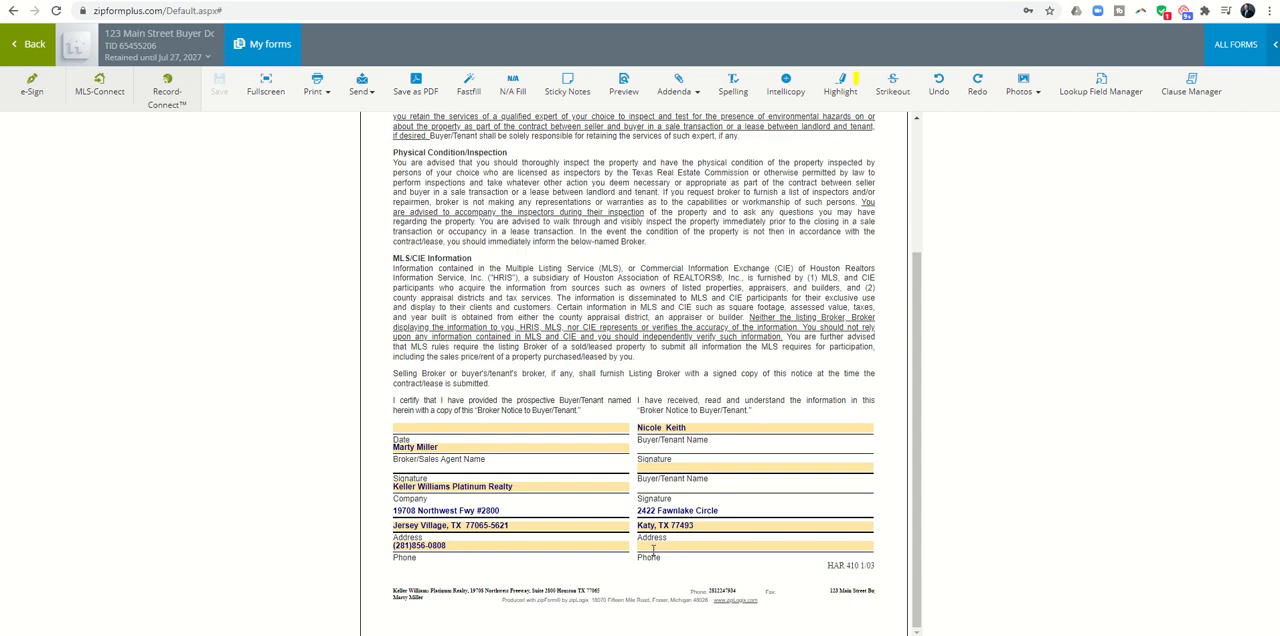
pyautogui.click(653, 547)
pyautogui.scroll(3, 626, 400)
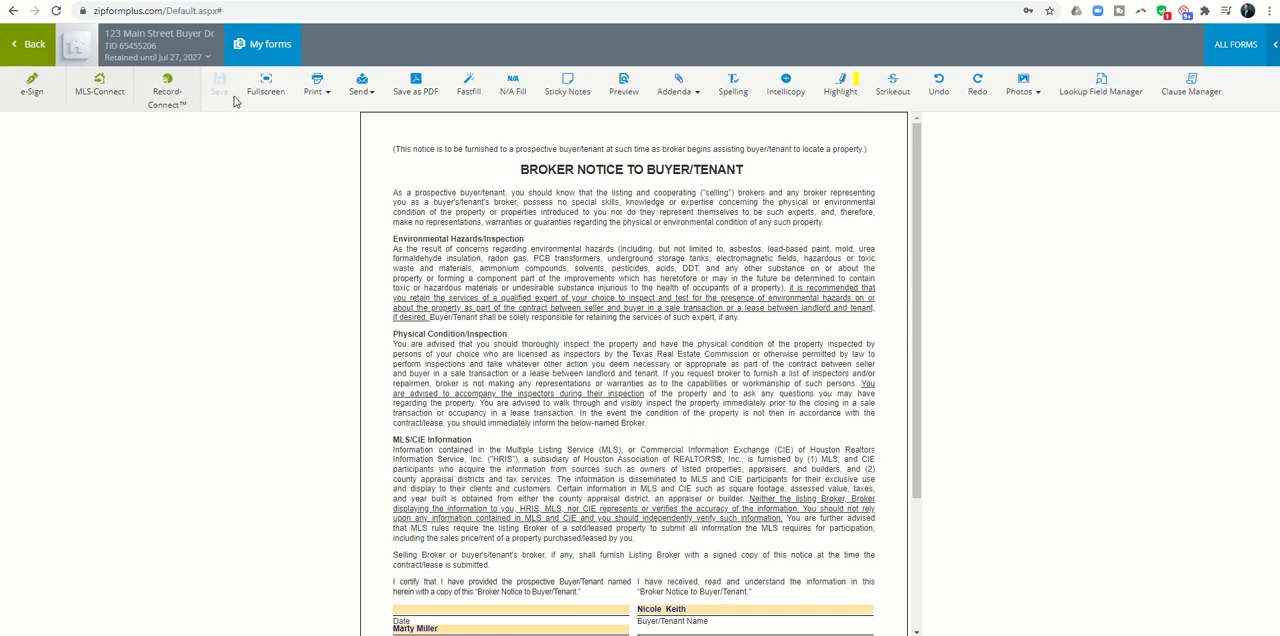
pyautogui.click(32, 44)
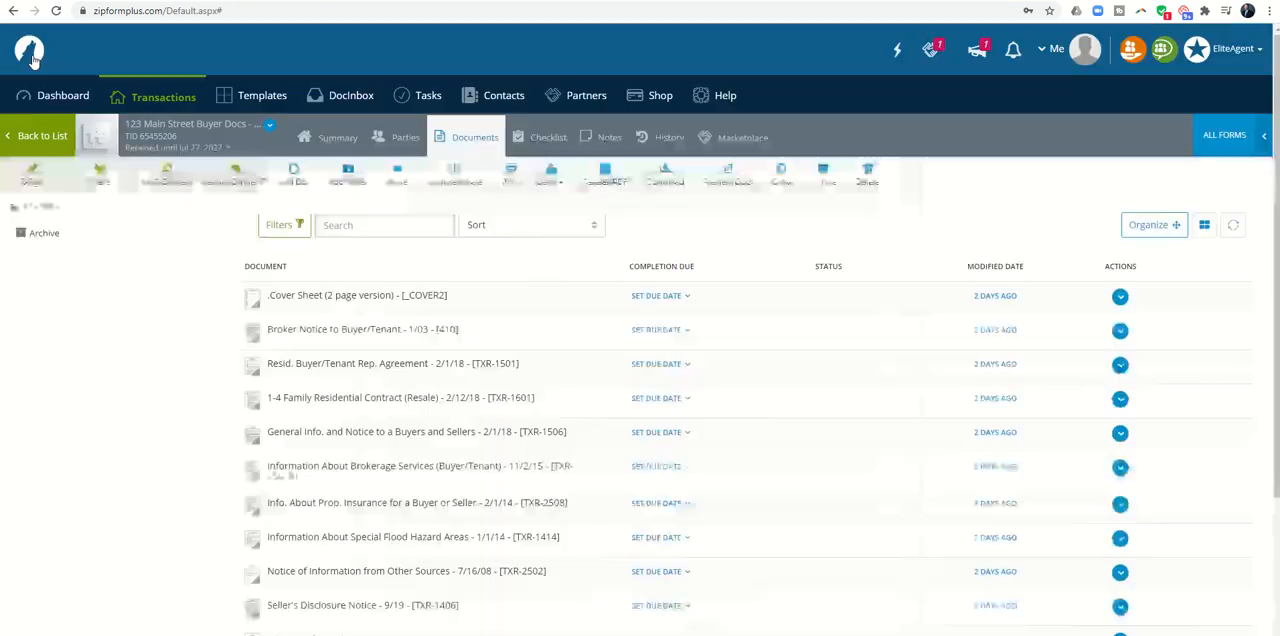
# Step: Open the Resid. Buyer/Tenant Rep. Agreement and enter "West Houston, Katy" as the market area
pyautogui.click(318, 364)
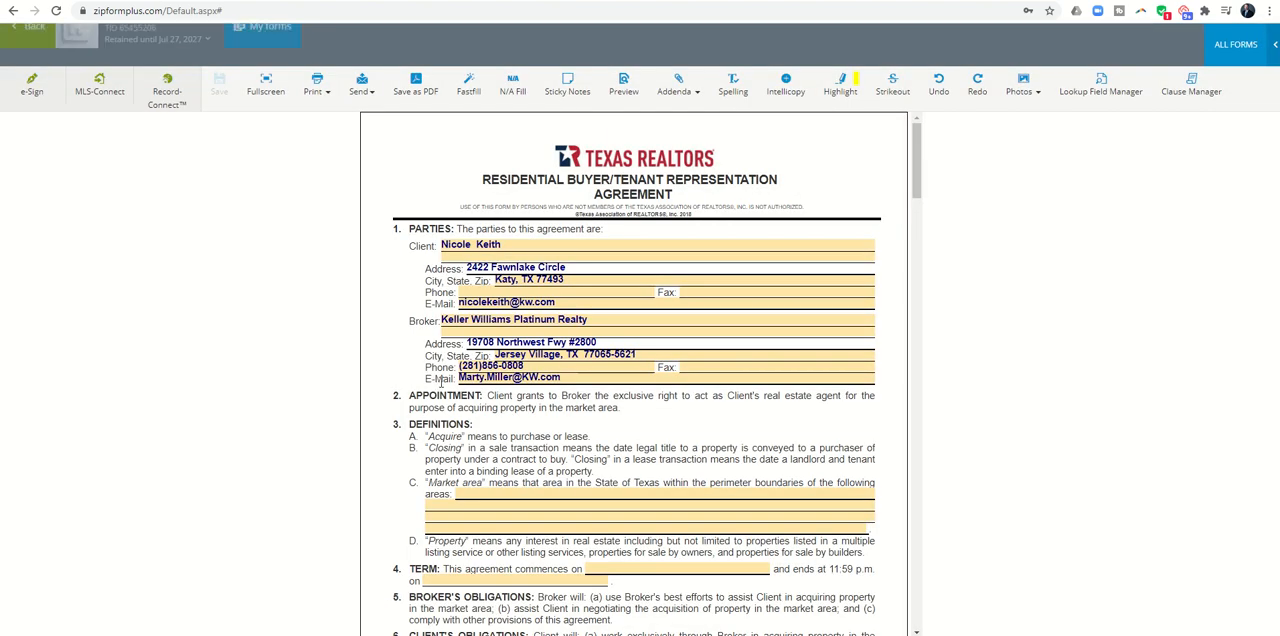
pyautogui.scroll(-2, 623, 340)
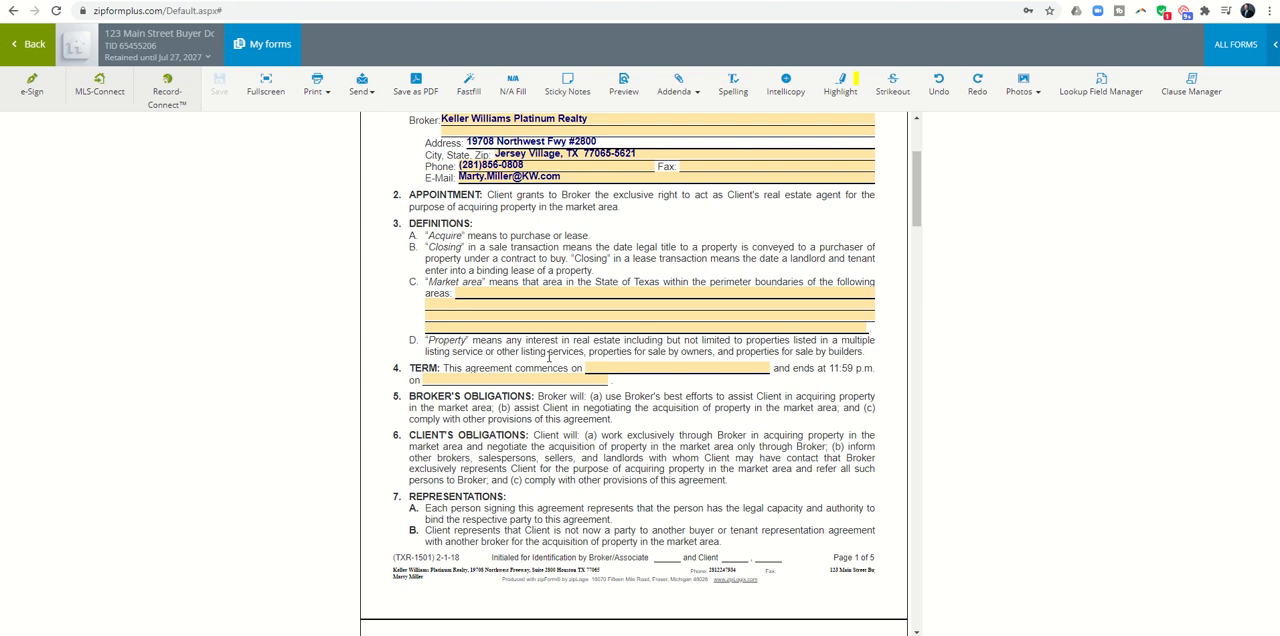
pyautogui.scroll(2, 548, 363)
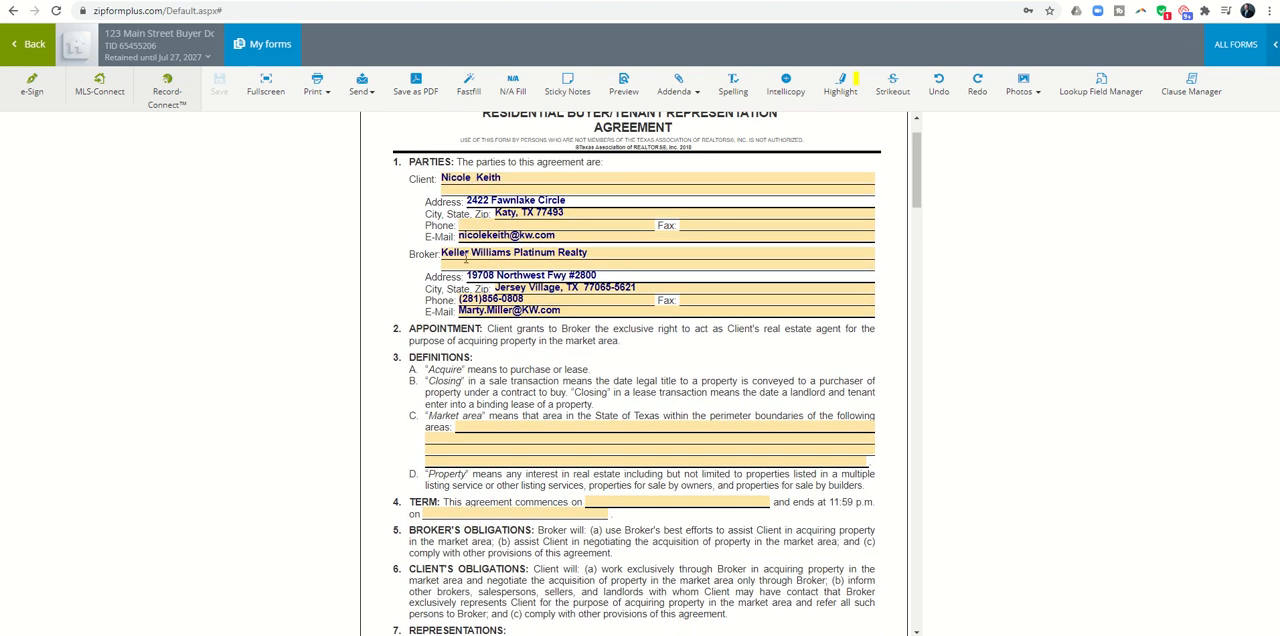
pyautogui.click(497, 430)
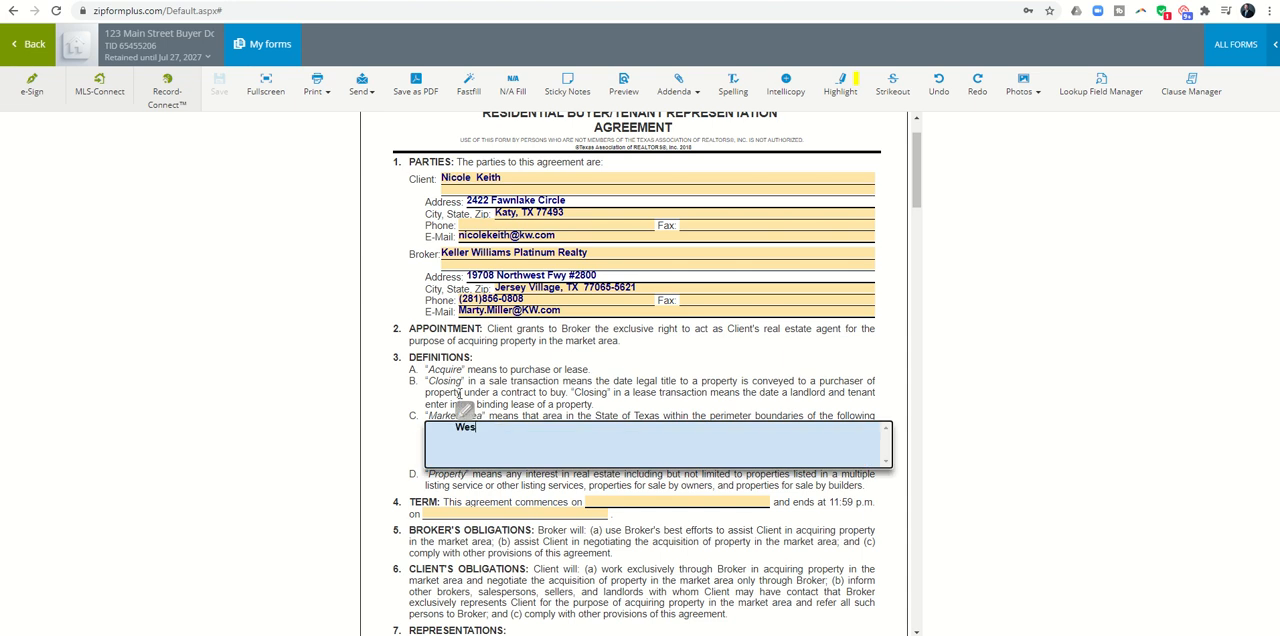
pyautogui.write('West Houston, Katy')
# Step: Set the agreement's term to commence on July 1, 2020 and end on December 31, 2020
pyautogui.click(601, 499)
pyautogui.click(662, 376)
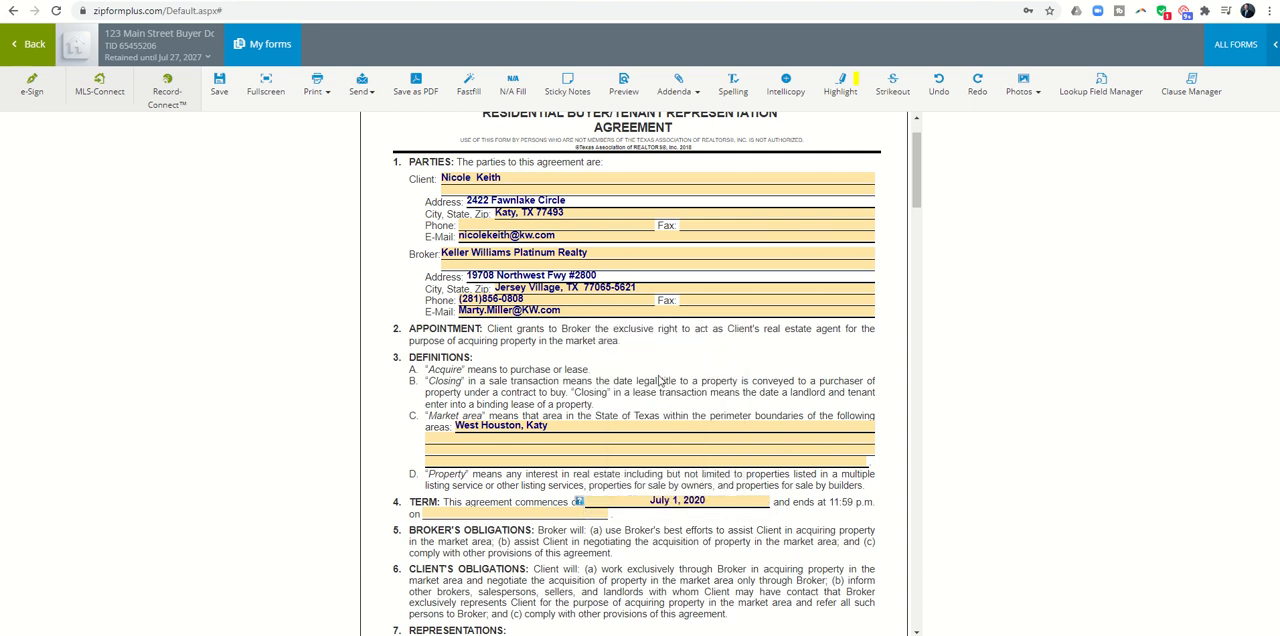
pyautogui.click(557, 512)
pyautogui.click(563, 347)
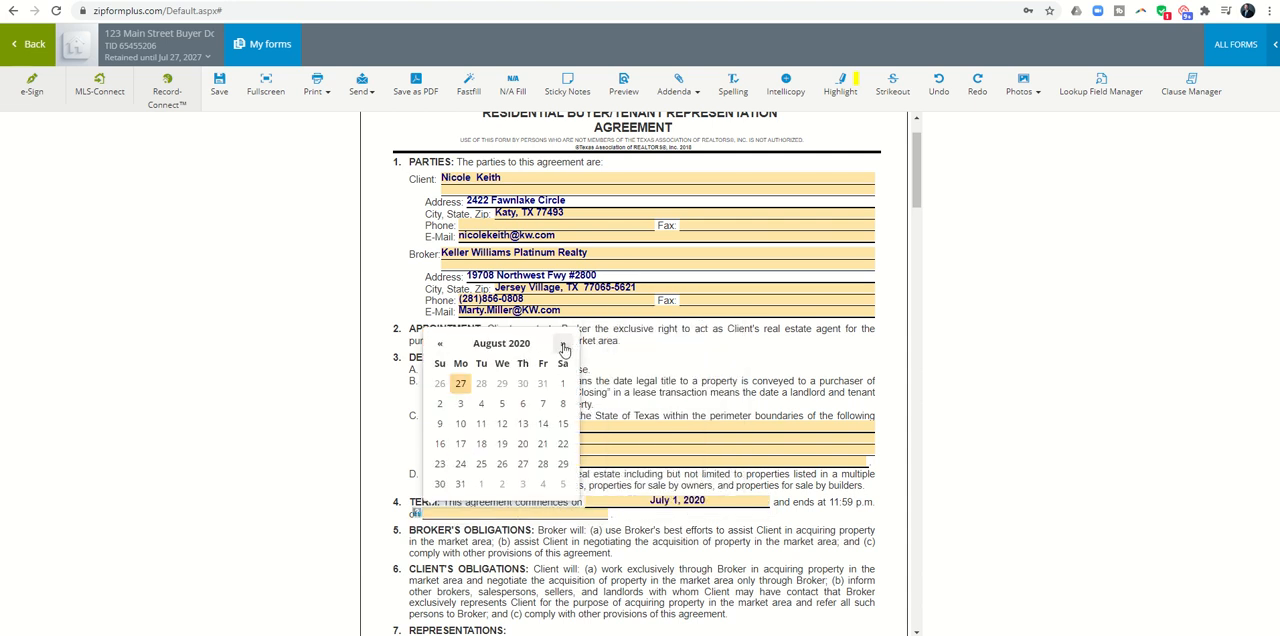
pyautogui.click(563, 347)
pyautogui.click(563, 347)
pyautogui.click(563, 347)
pyautogui.click(563, 347)
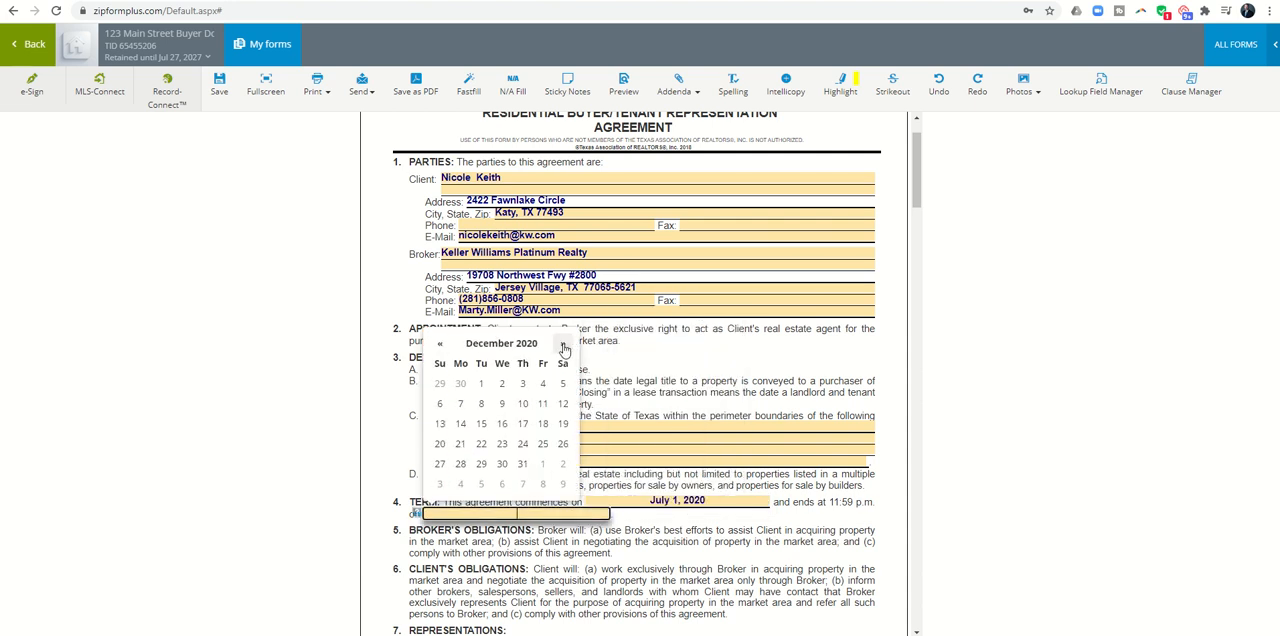
pyautogui.click(522, 465)
# Step: Save the completed representation agreement and return to the transaction's documents
pyautogui.scroll(-5, 618, 378)
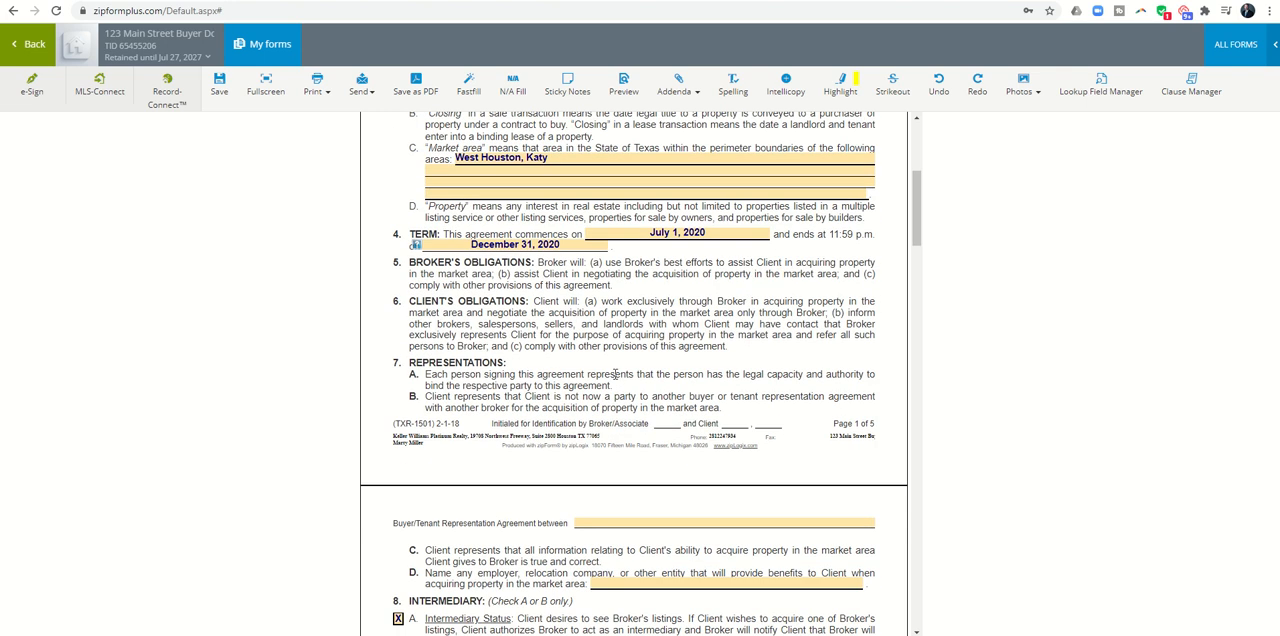
pyautogui.scroll(5, 614, 374)
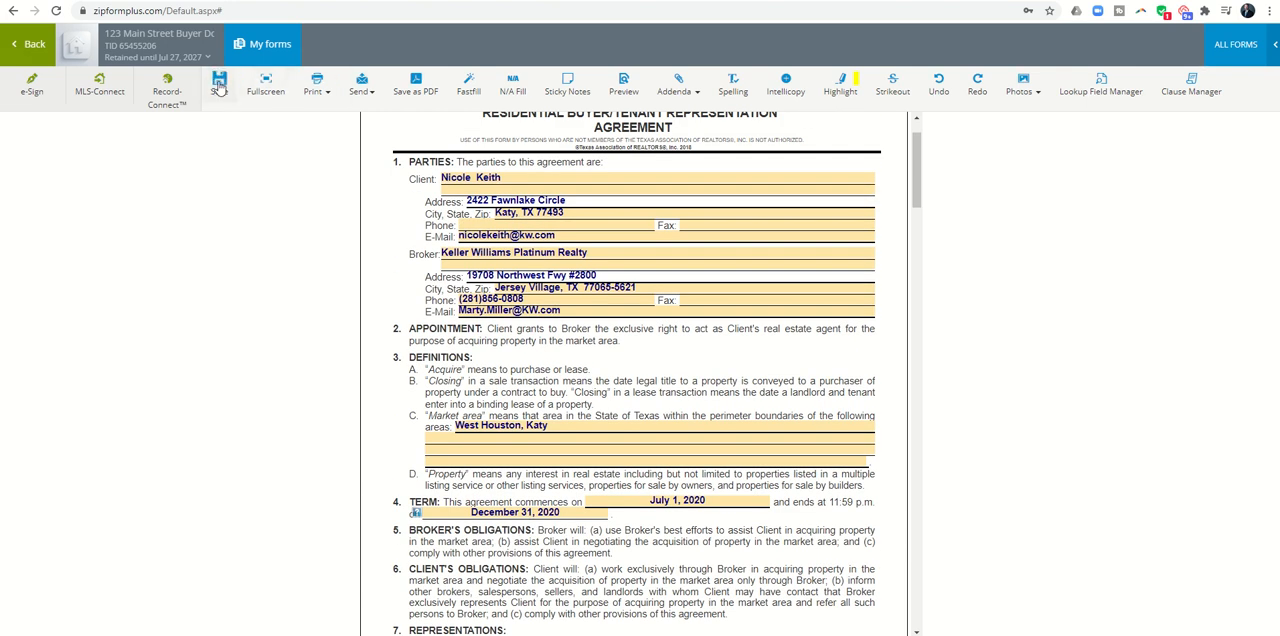
pyautogui.click(219, 86)
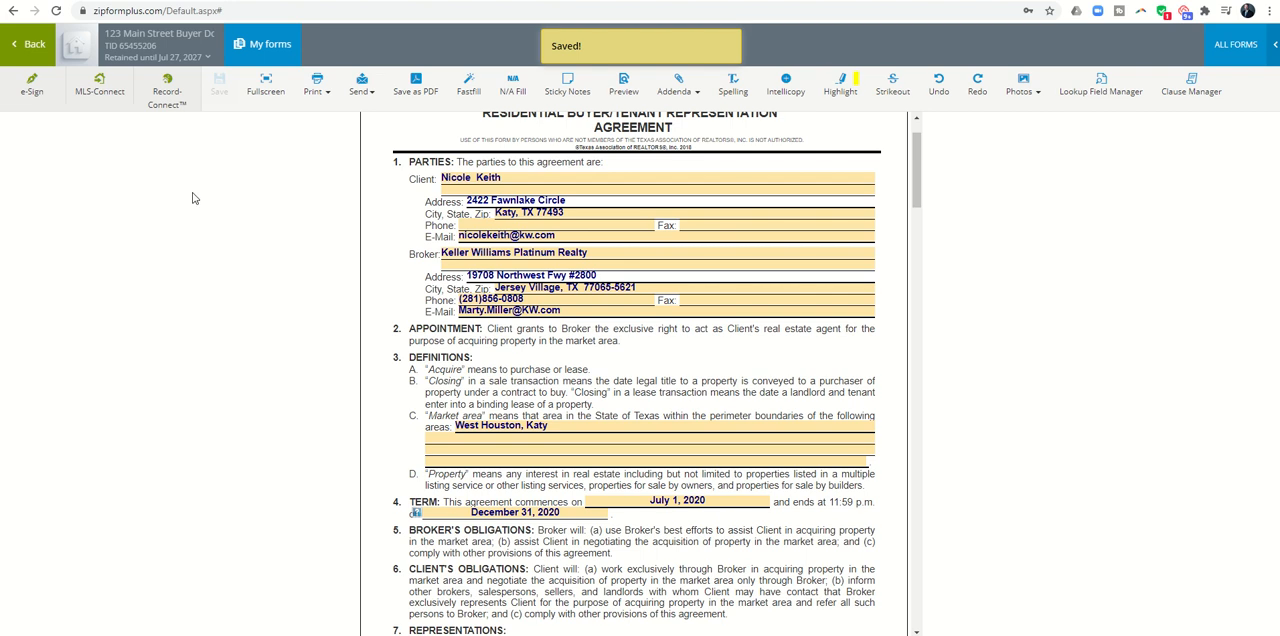
pyautogui.click(48, 52)
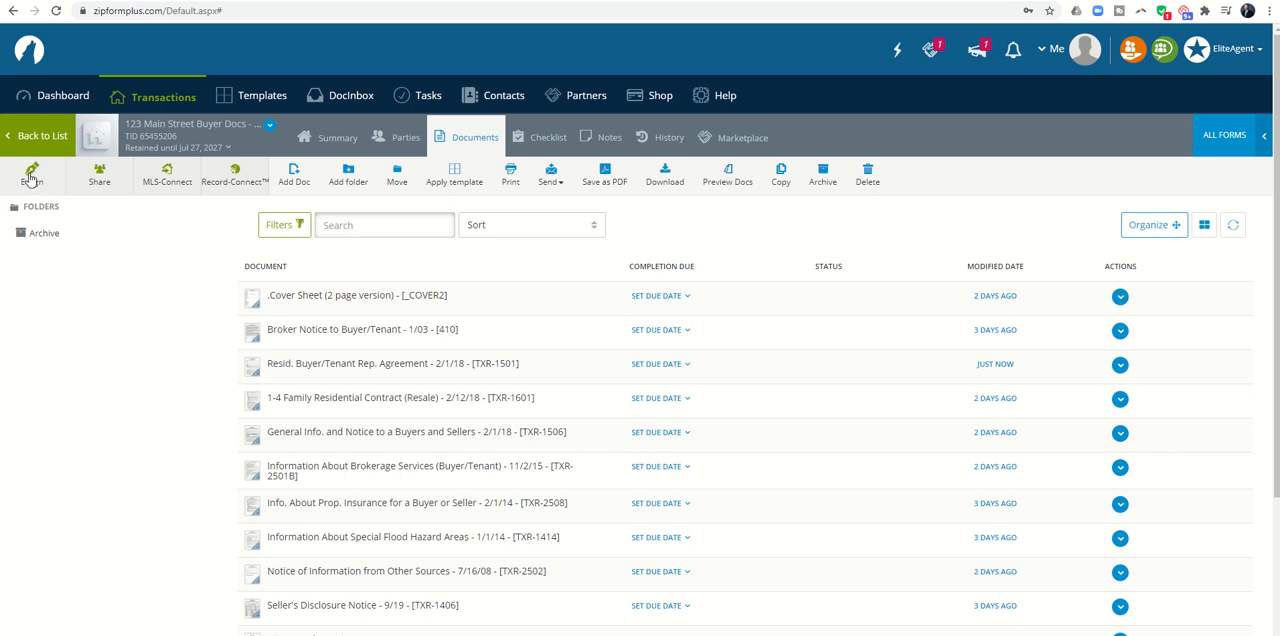
# Step: Start a new e-signature packet for the transaction and include all of its documents to sign
pyautogui.click(31, 177)
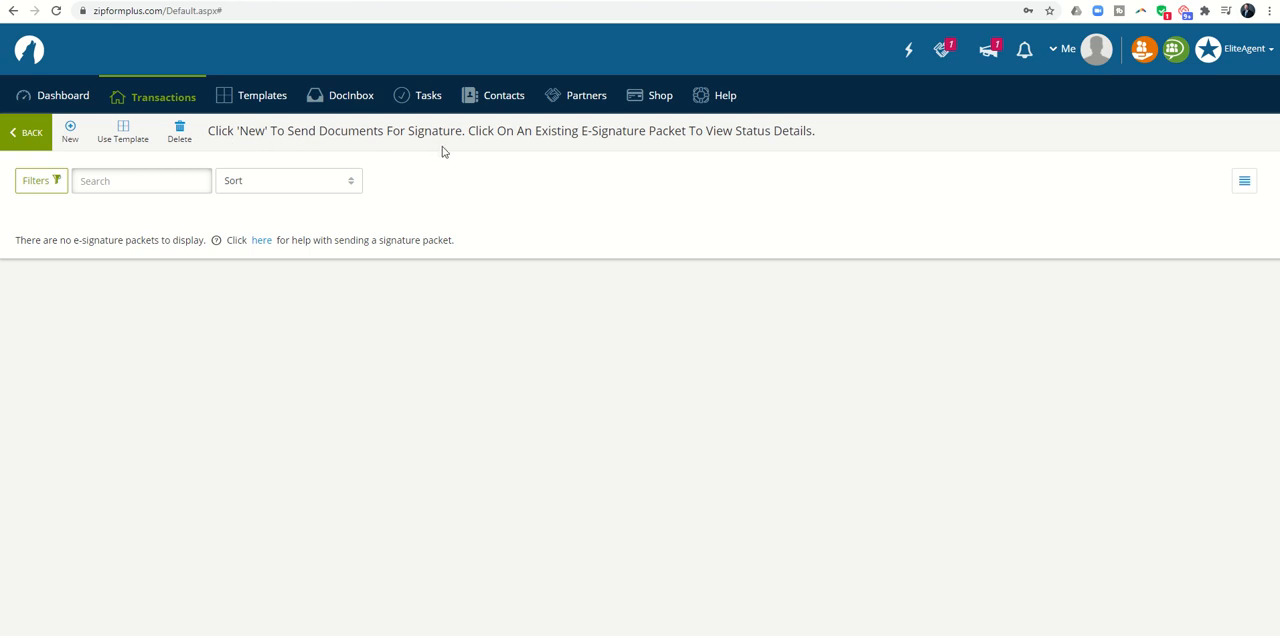
pyautogui.click(71, 134)
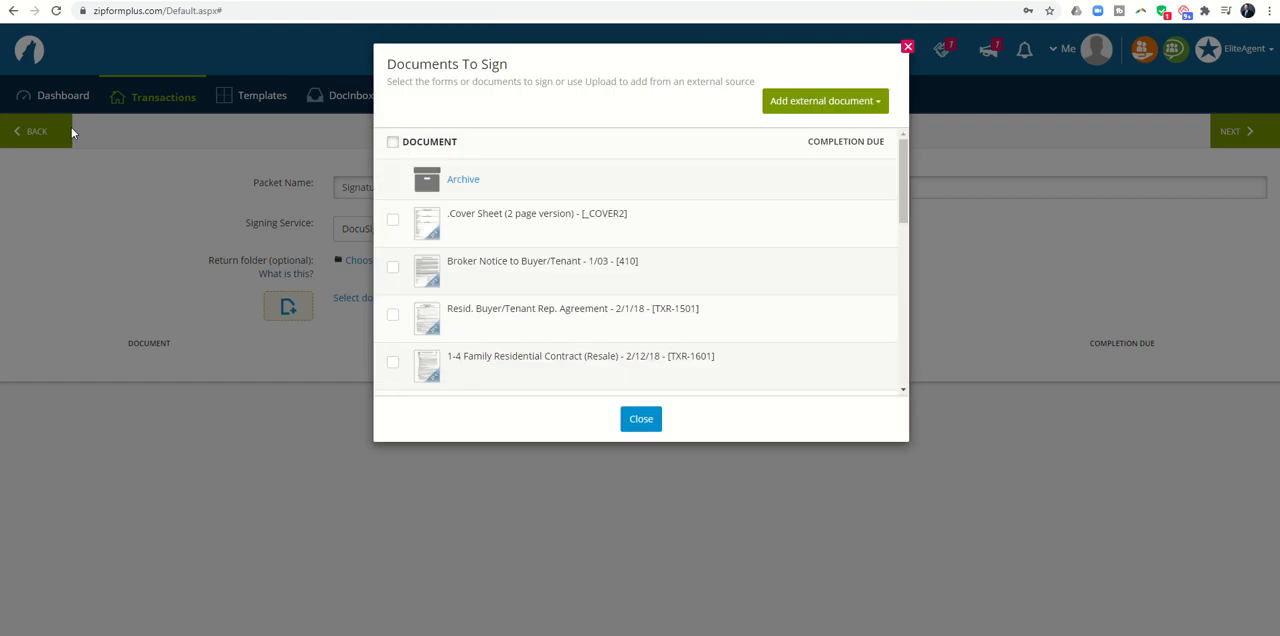
pyautogui.scroll(-6, 503, 238)
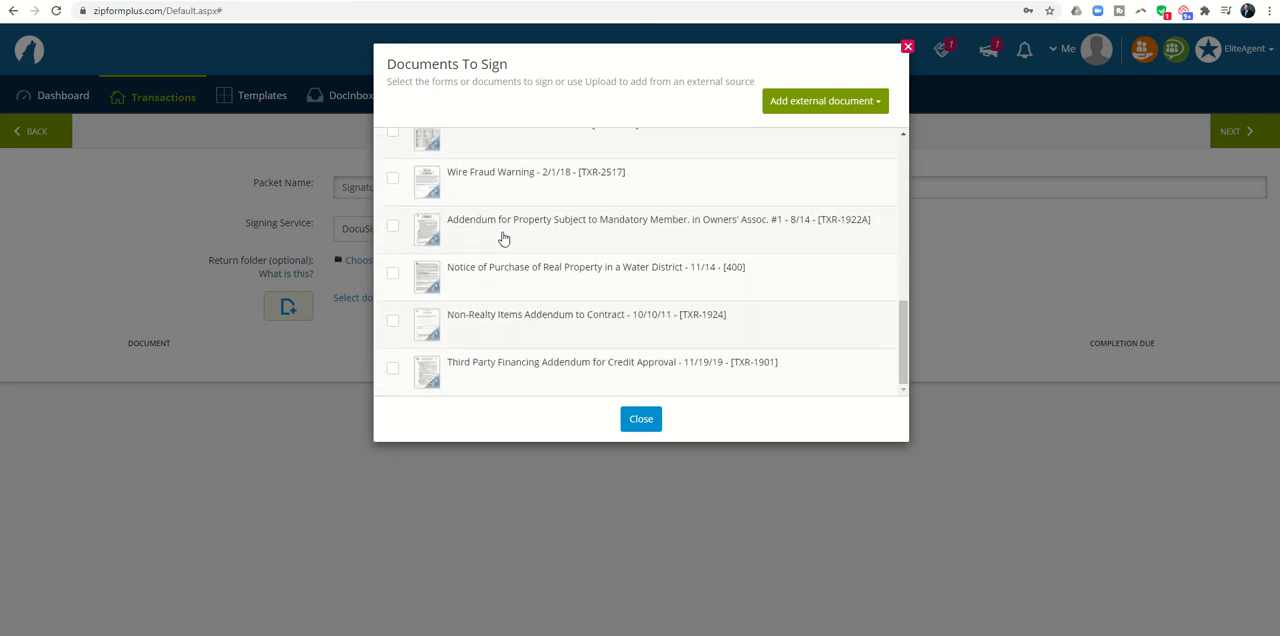
pyautogui.scroll(8, 500, 238)
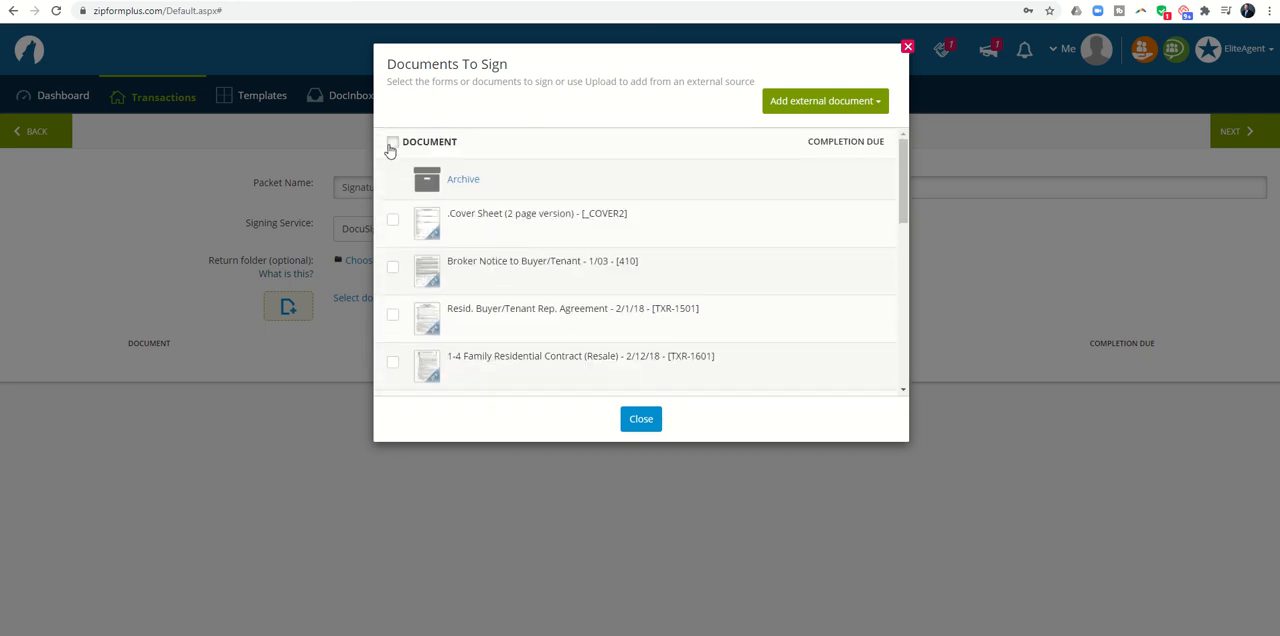
pyautogui.click(393, 143)
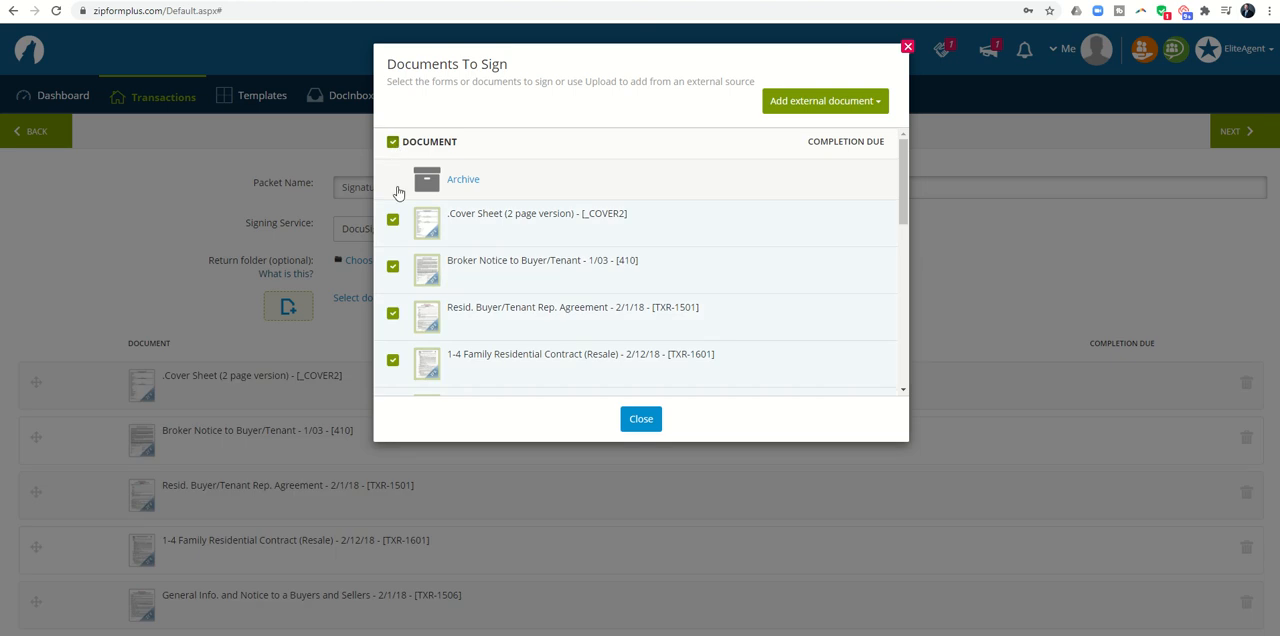
pyautogui.scroll(-1, 467, 247)
pyautogui.scroll(-5, 467, 247)
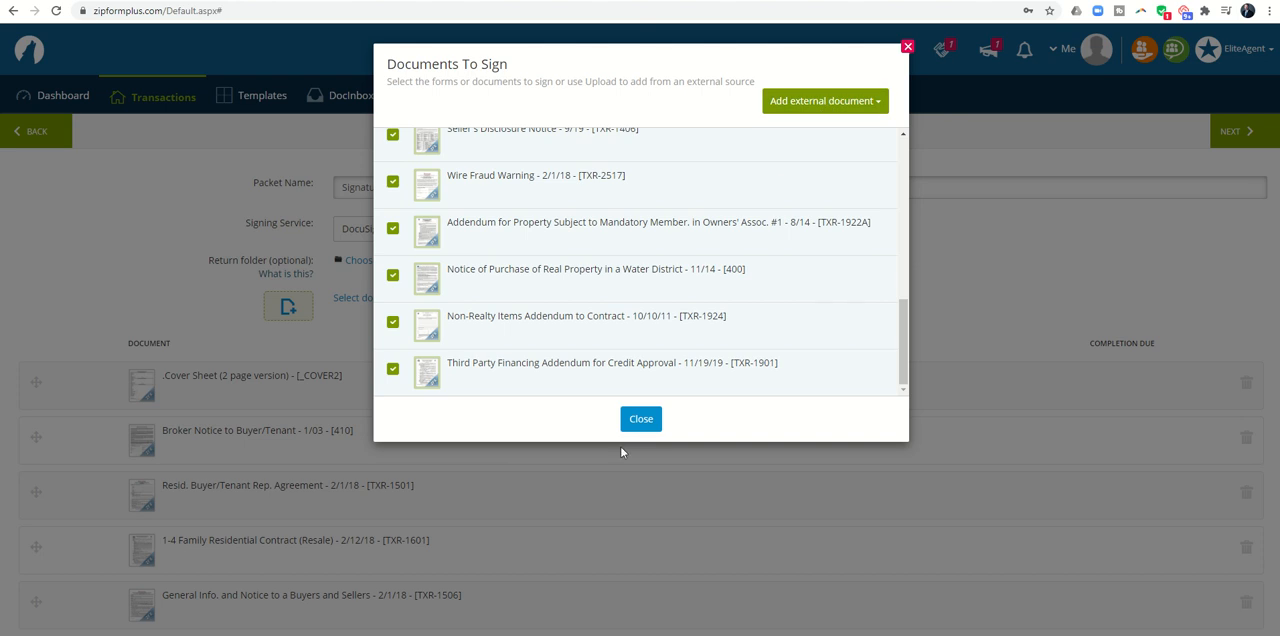
pyautogui.click(641, 419)
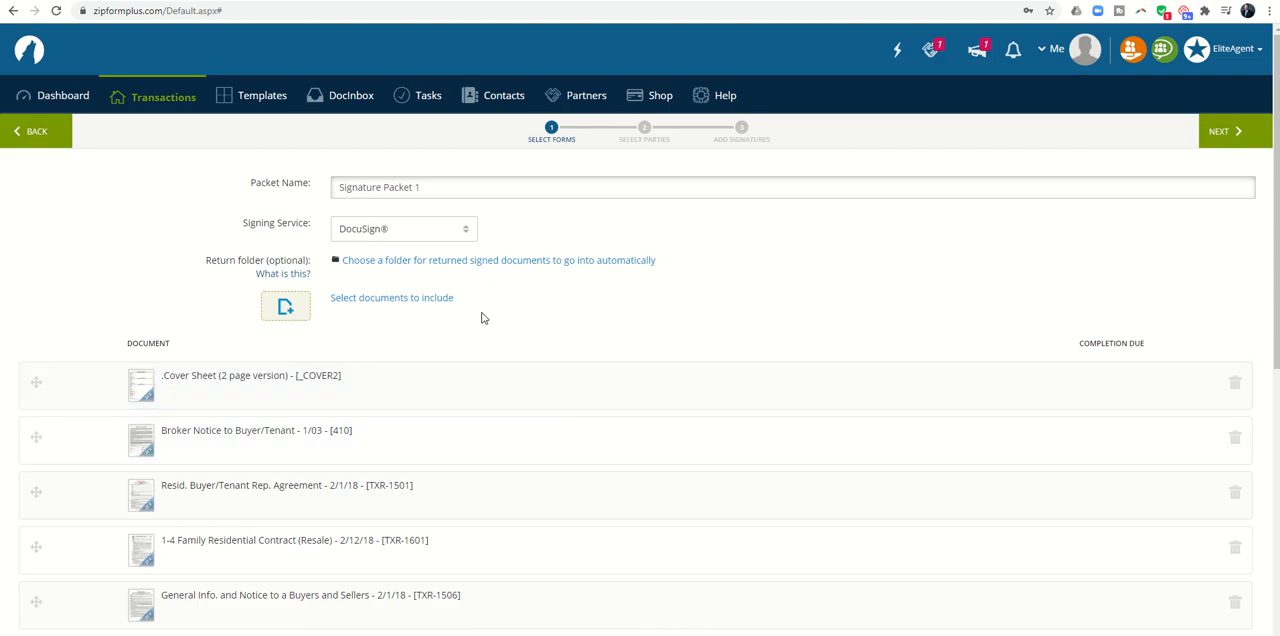
# Step: Check the packet's document list and name the packet "123 Main Street - Initial Offer Docs"
pyautogui.scroll(-3, 413, 360)
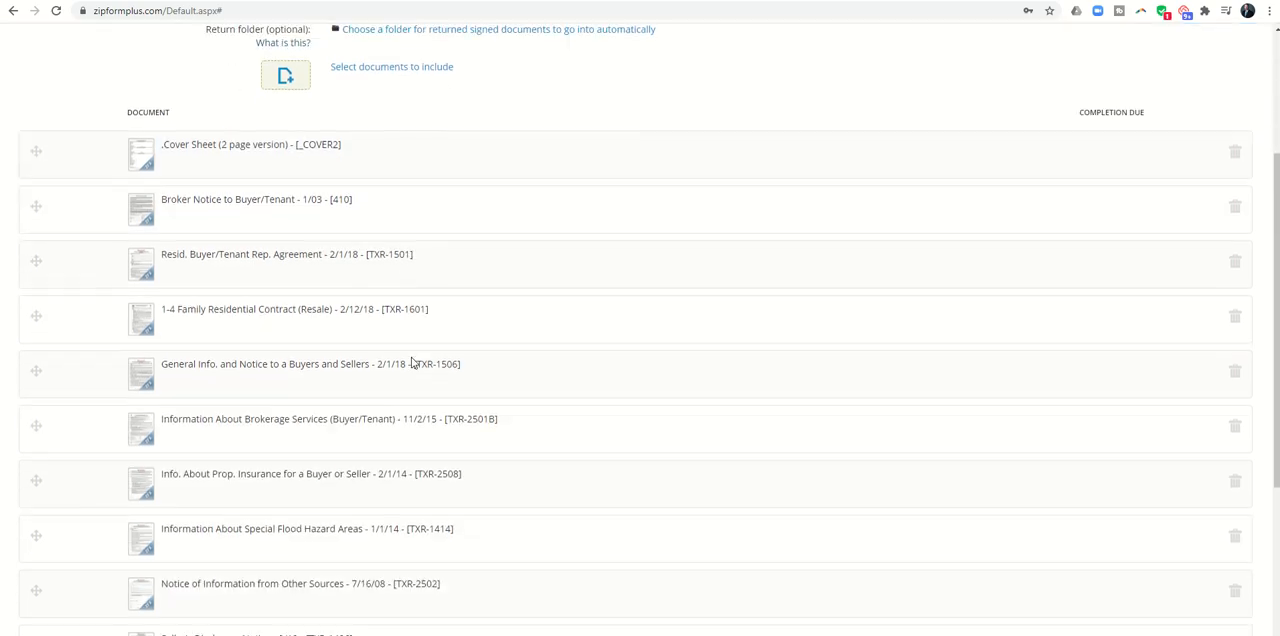
pyautogui.scroll(-2, 411, 362)
pyautogui.scroll(6, 414, 362)
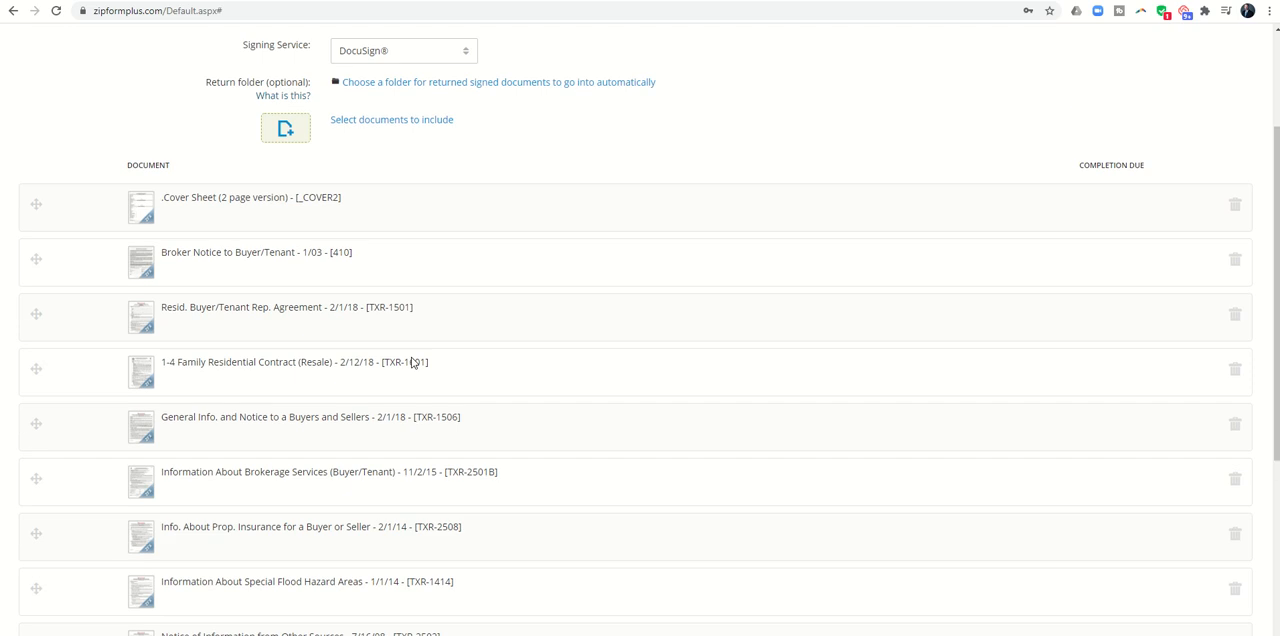
pyautogui.moveTo(428, 188); pyautogui.dragTo(233, 182)
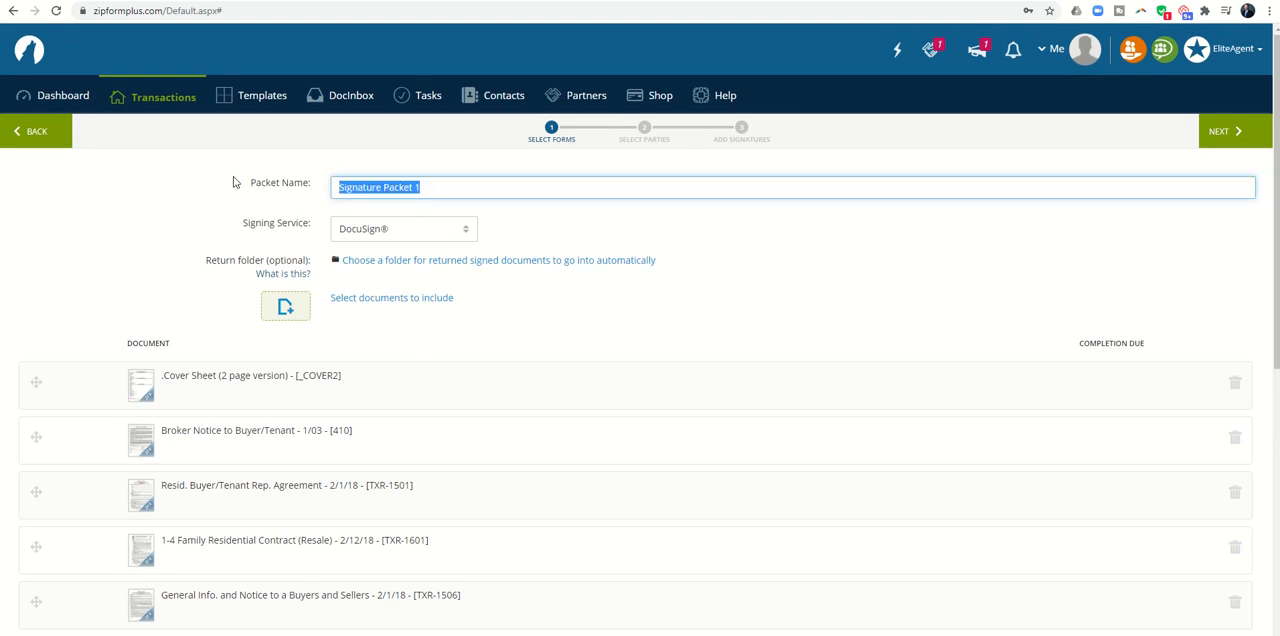
pyautogui.write('123')
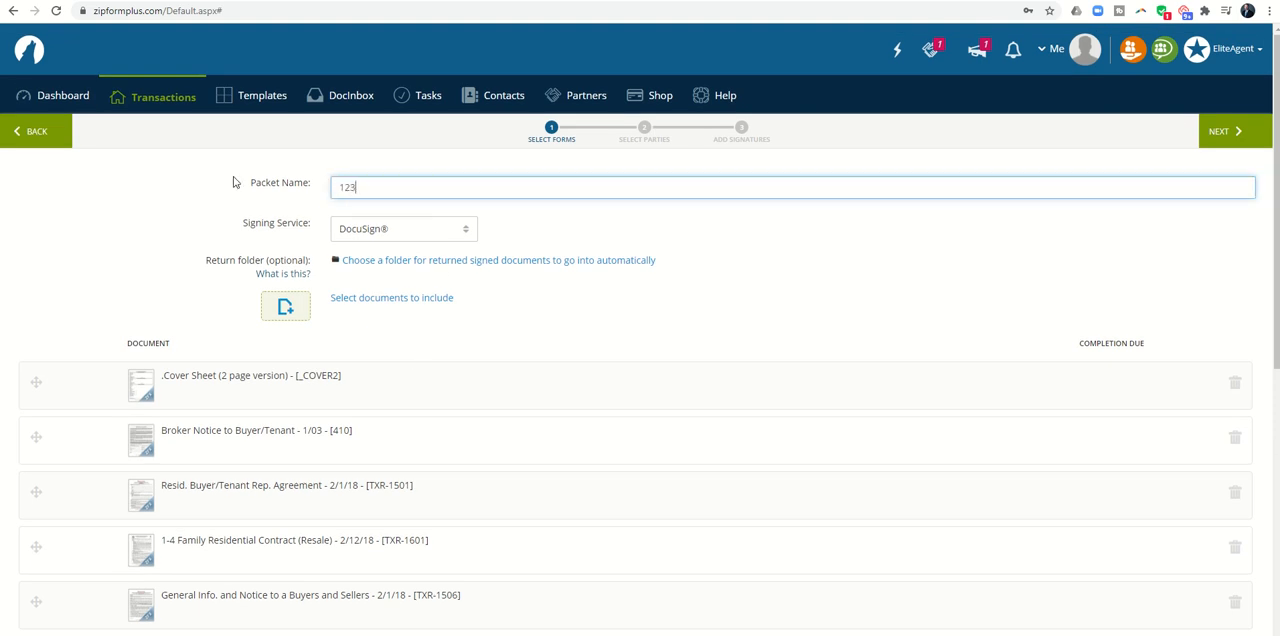
pyautogui.write(' Main S')
pyautogui.press('BackSpace')
pyautogui.write('Offer Docs')
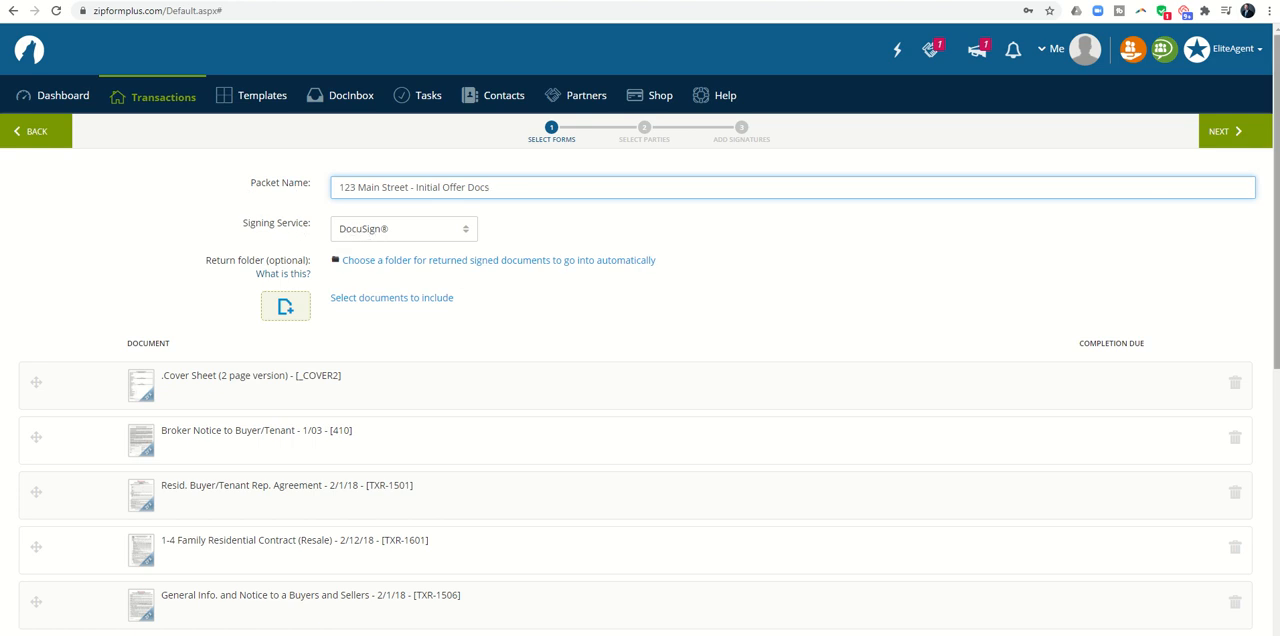
# Step: Proceed to the parties and add the Selling Agent and Buyer One as the packet's signers
pyautogui.click(1219, 142)
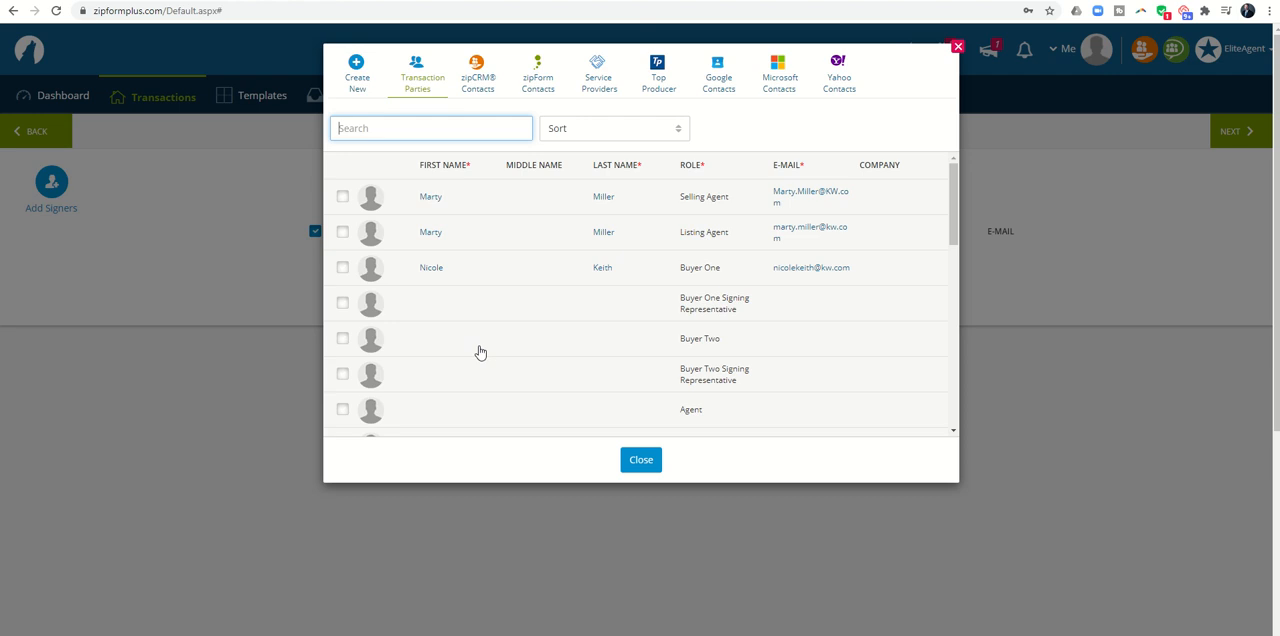
pyautogui.click(343, 198)
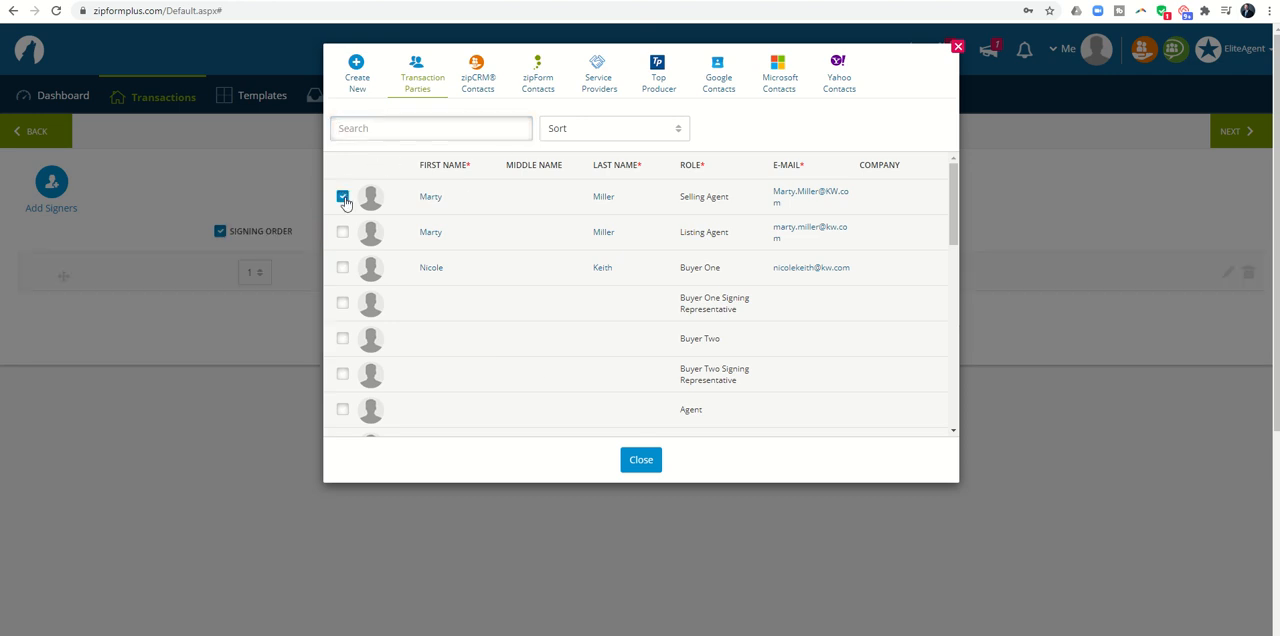
pyautogui.click(343, 268)
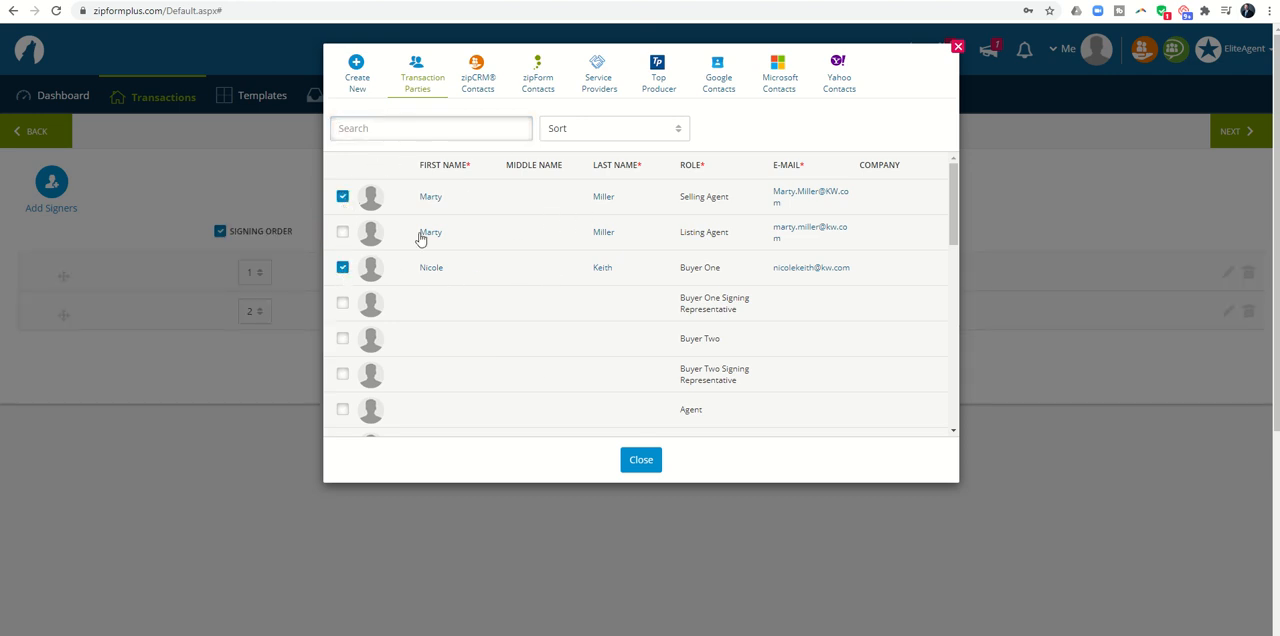
pyautogui.click(641, 461)
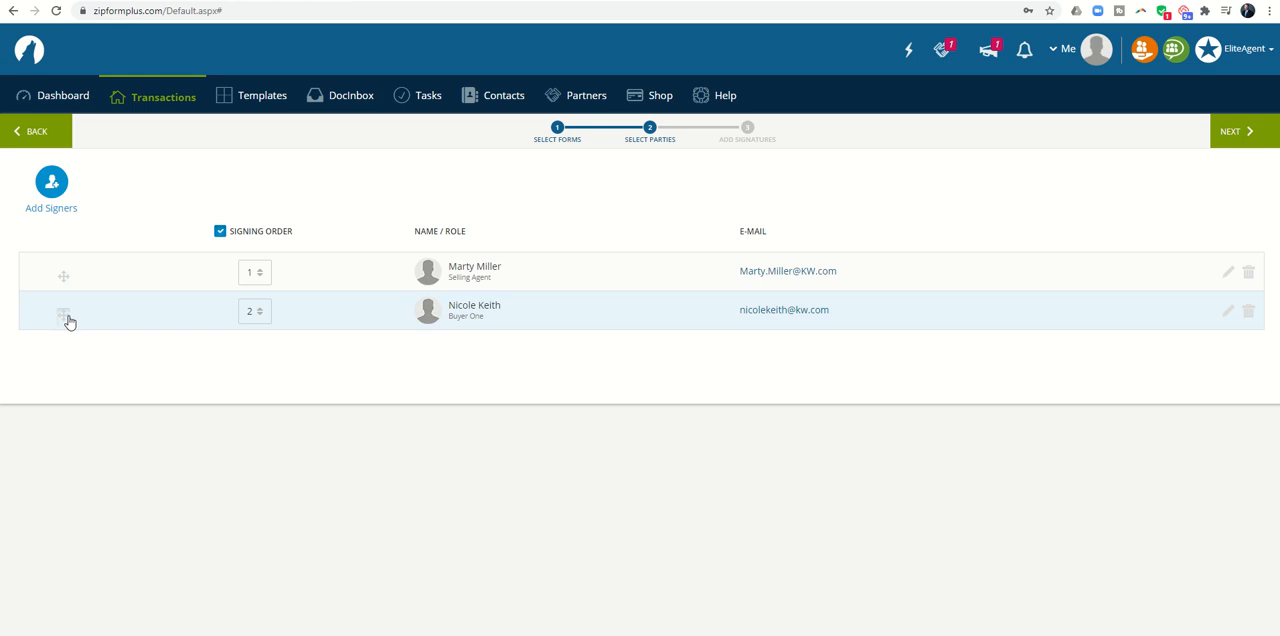
# Step: Try placing Buyer One first in the signing order, and restore the Selling Agent to first
pyautogui.moveTo(69, 320); pyautogui.dragTo(103, 306)
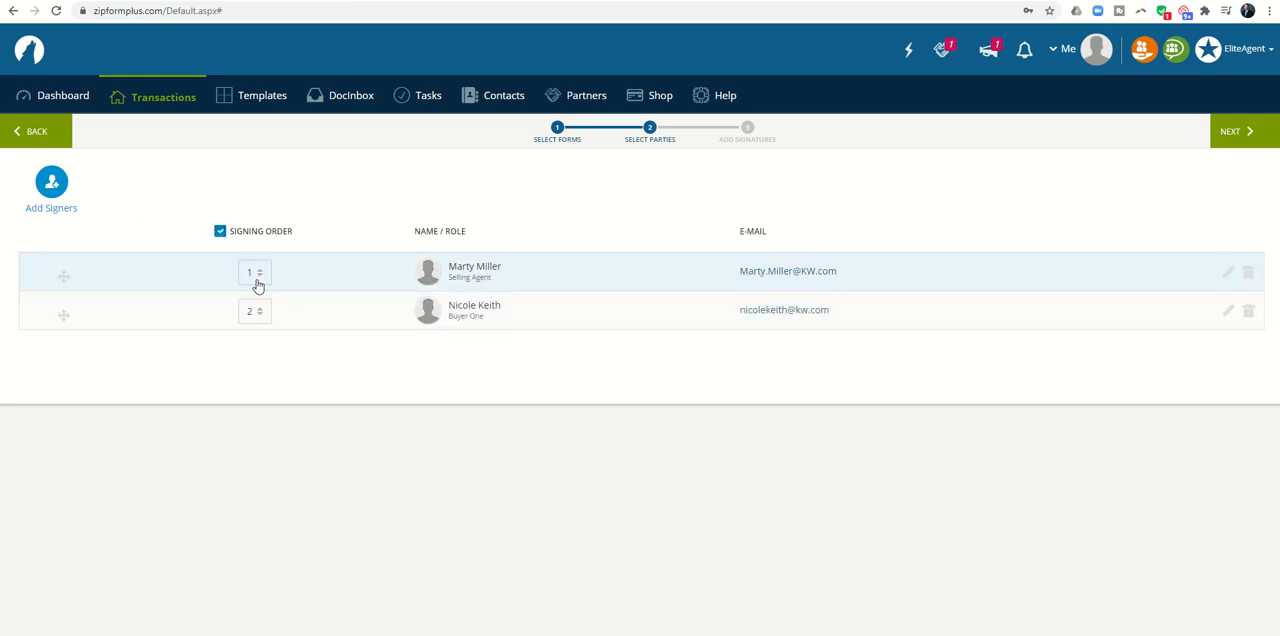
pyautogui.click(260, 313)
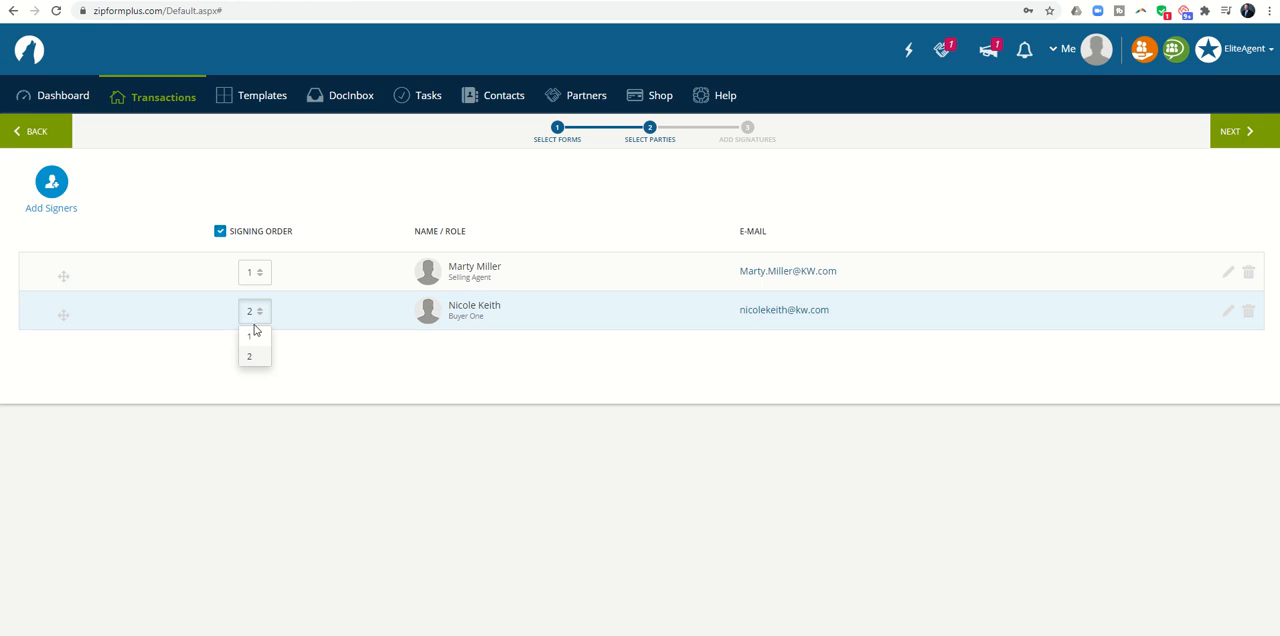
pyautogui.click(251, 338)
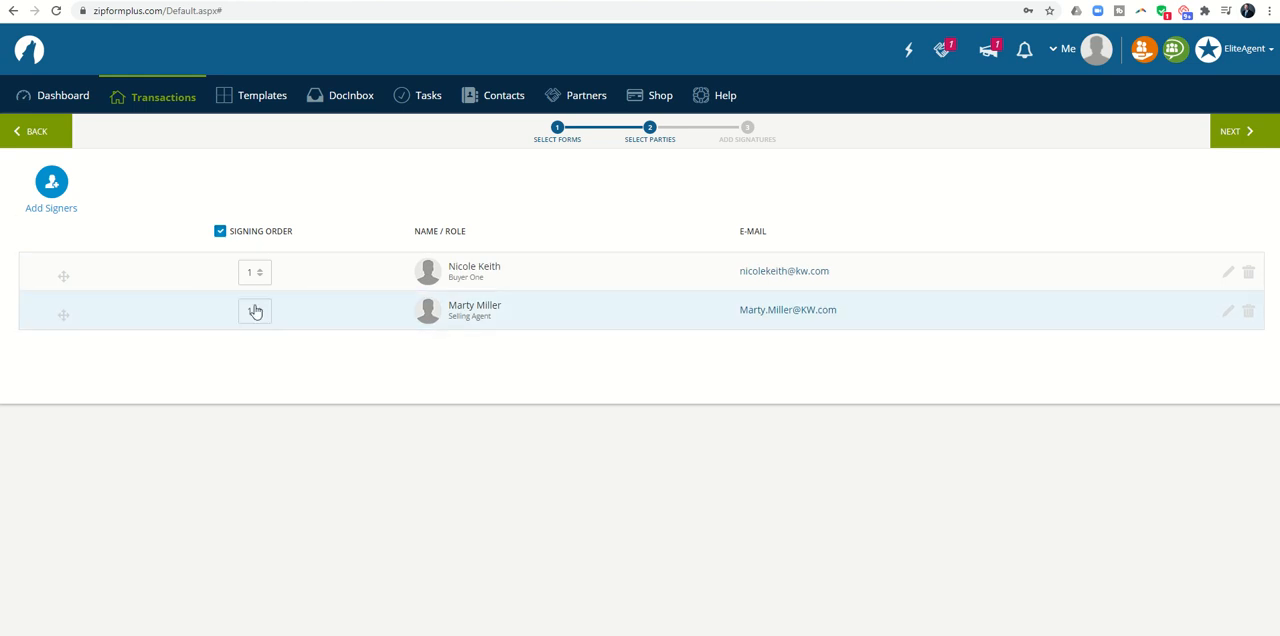
pyautogui.click(259, 274)
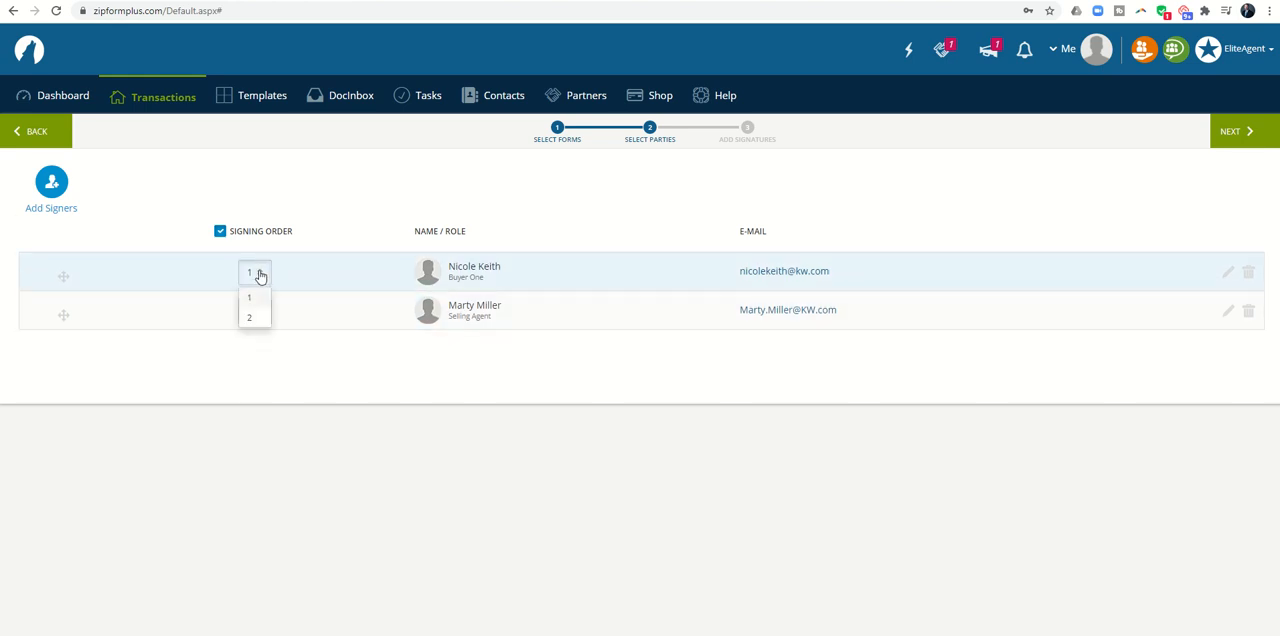
pyautogui.click(251, 319)
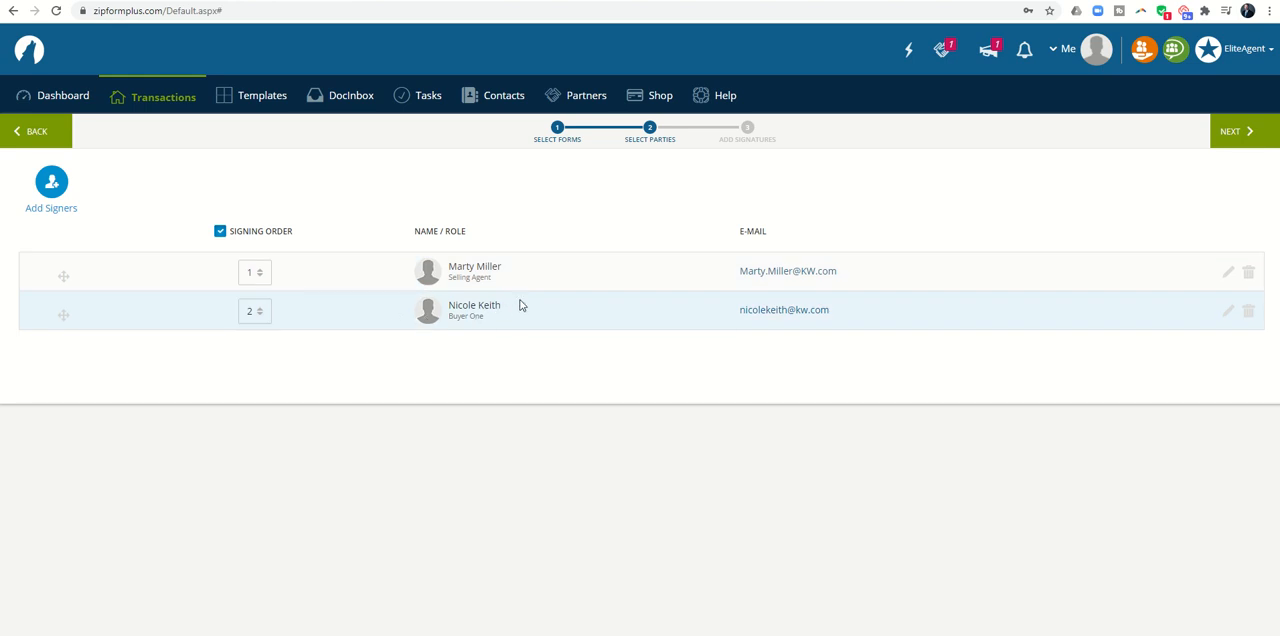
# Step: Continue to adding signatures and examine the signature, date and initial fields in the Broker Notice and the representation agreement
pyautogui.click(1237, 131)
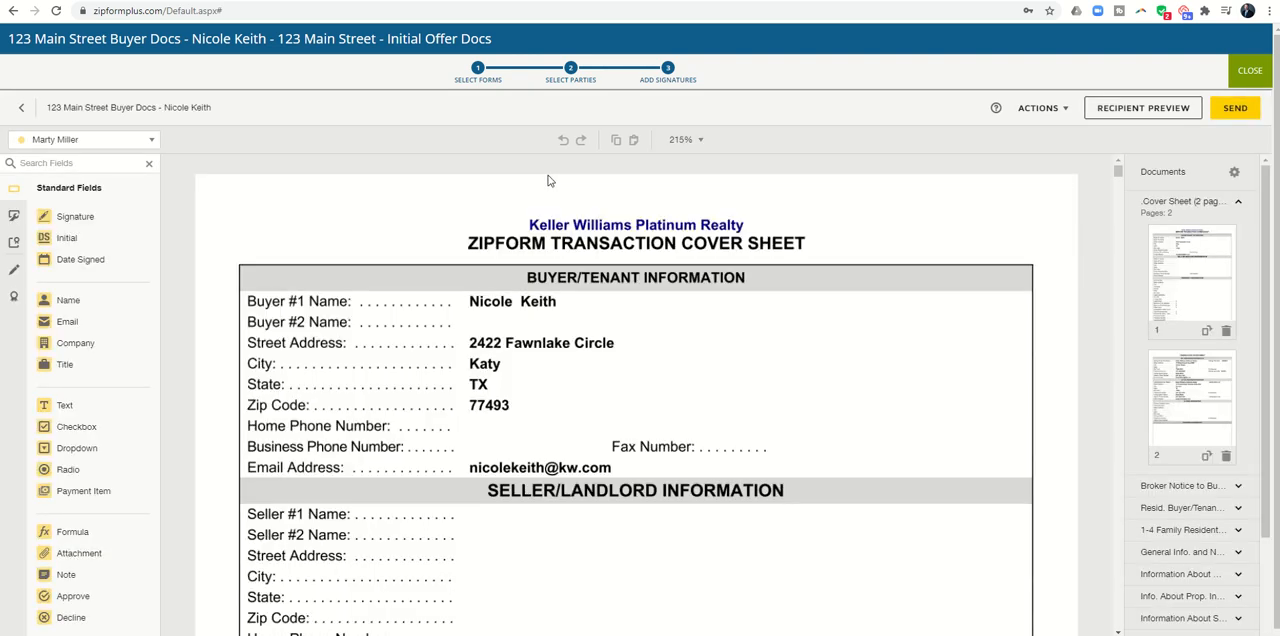
pyautogui.scroll(-10, 392, 201)
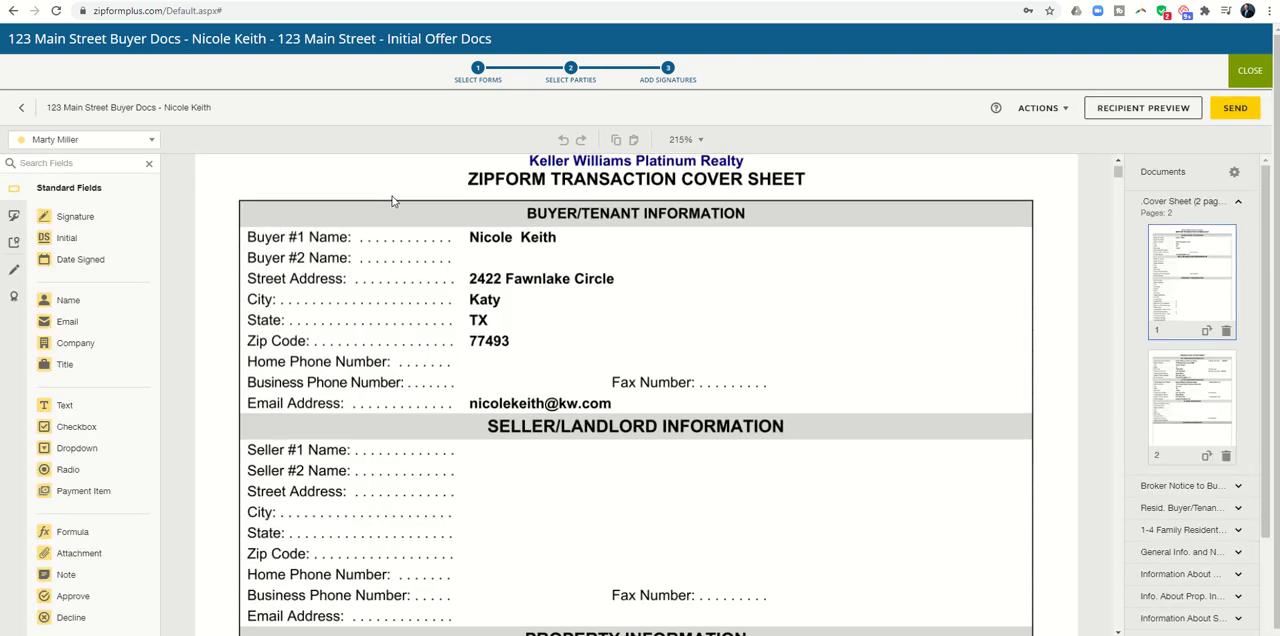
pyautogui.scroll(-15, 394, 201)
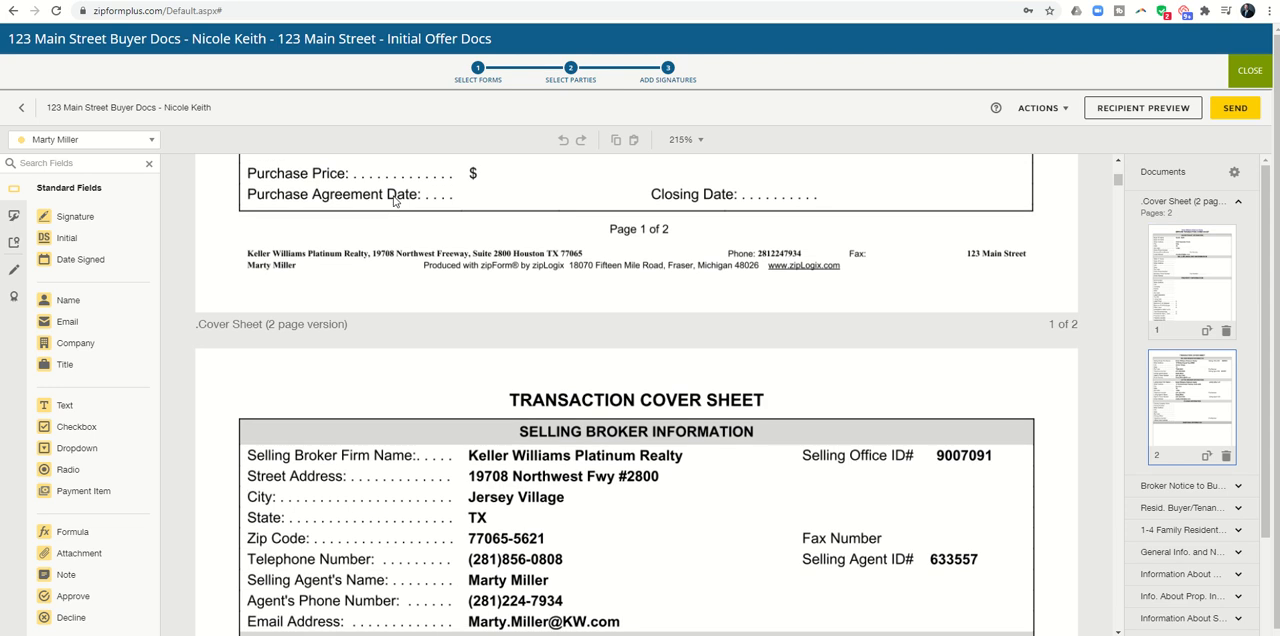
pyautogui.scroll(-15, 394, 201)
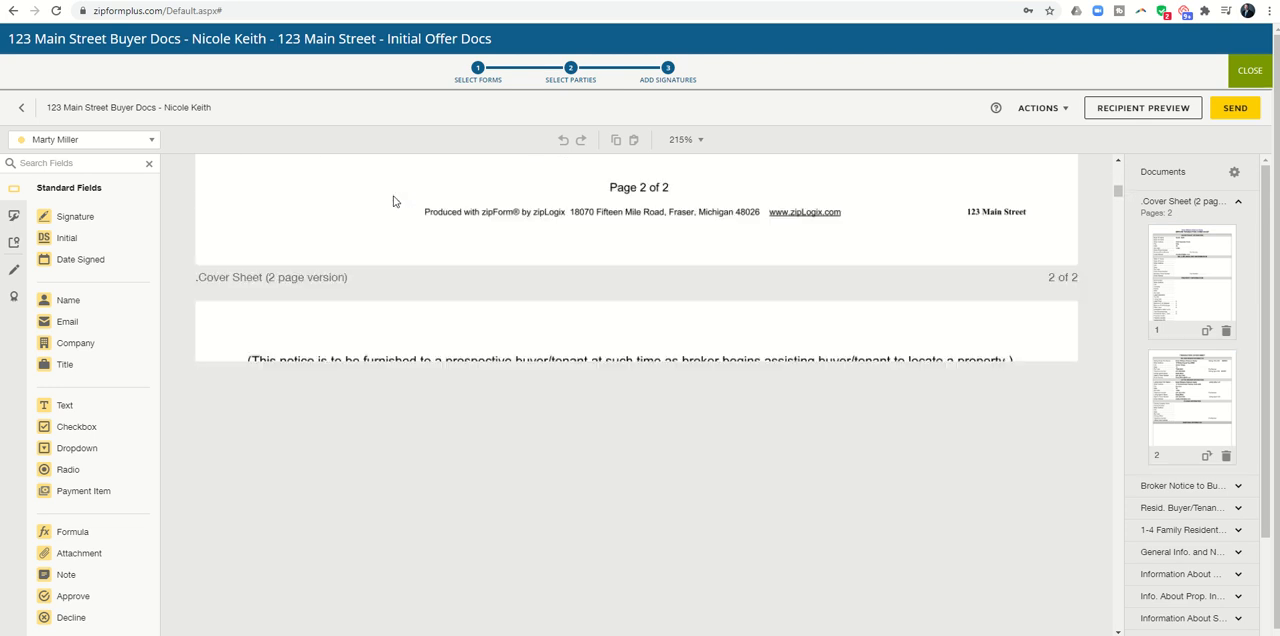
pyautogui.scroll(-2, 394, 201)
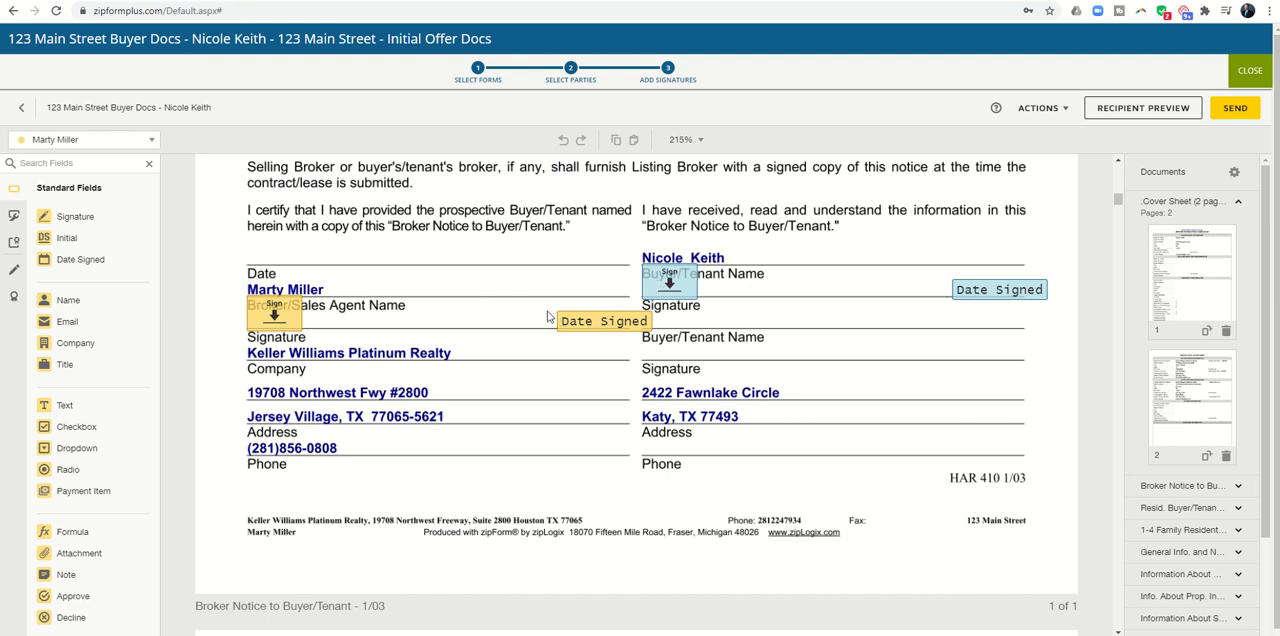
pyautogui.scroll(-10, 525, 300)
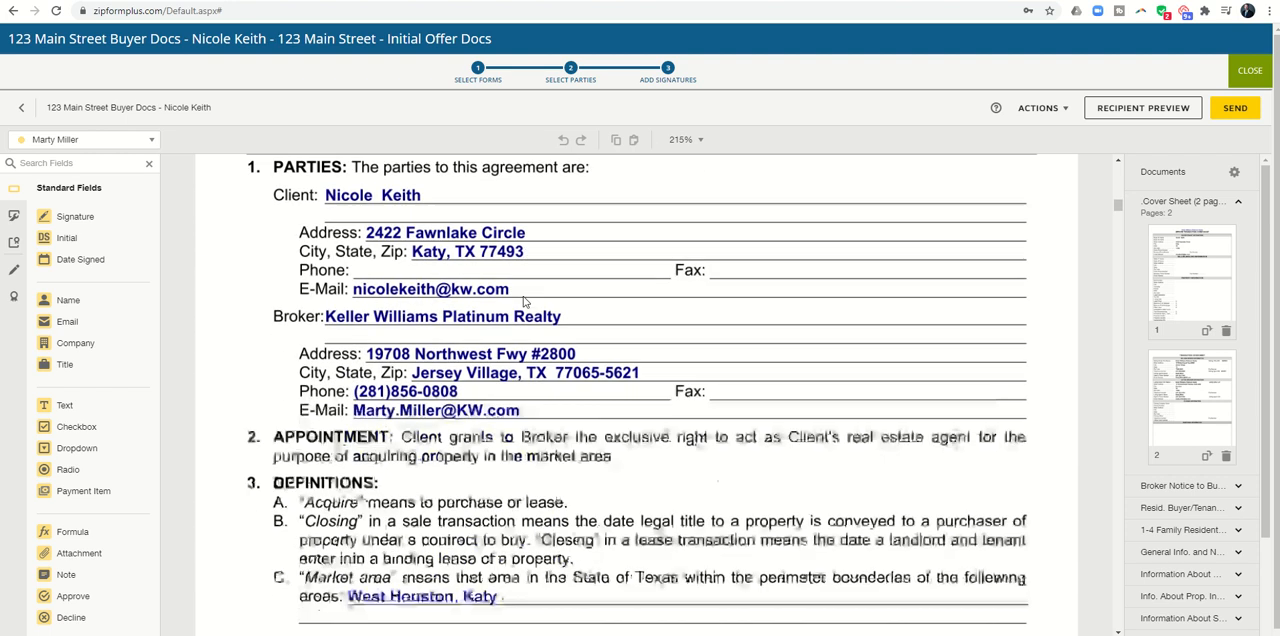
pyautogui.scroll(-4, 525, 300)
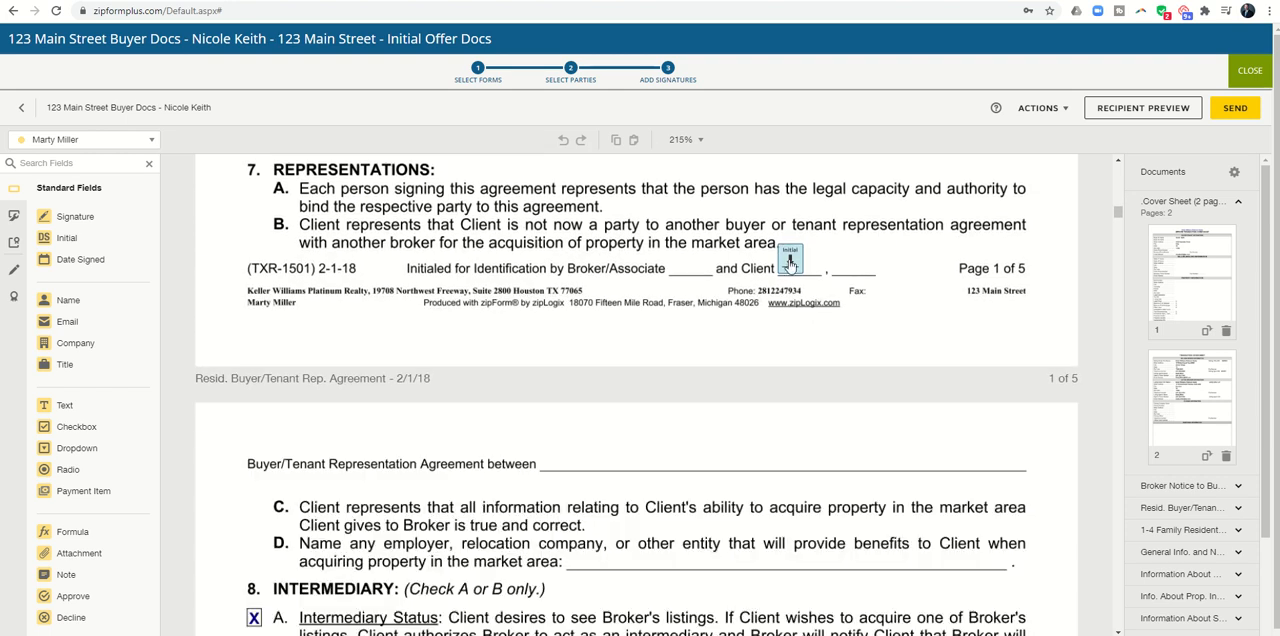
pyautogui.scroll(-10, 775, 268)
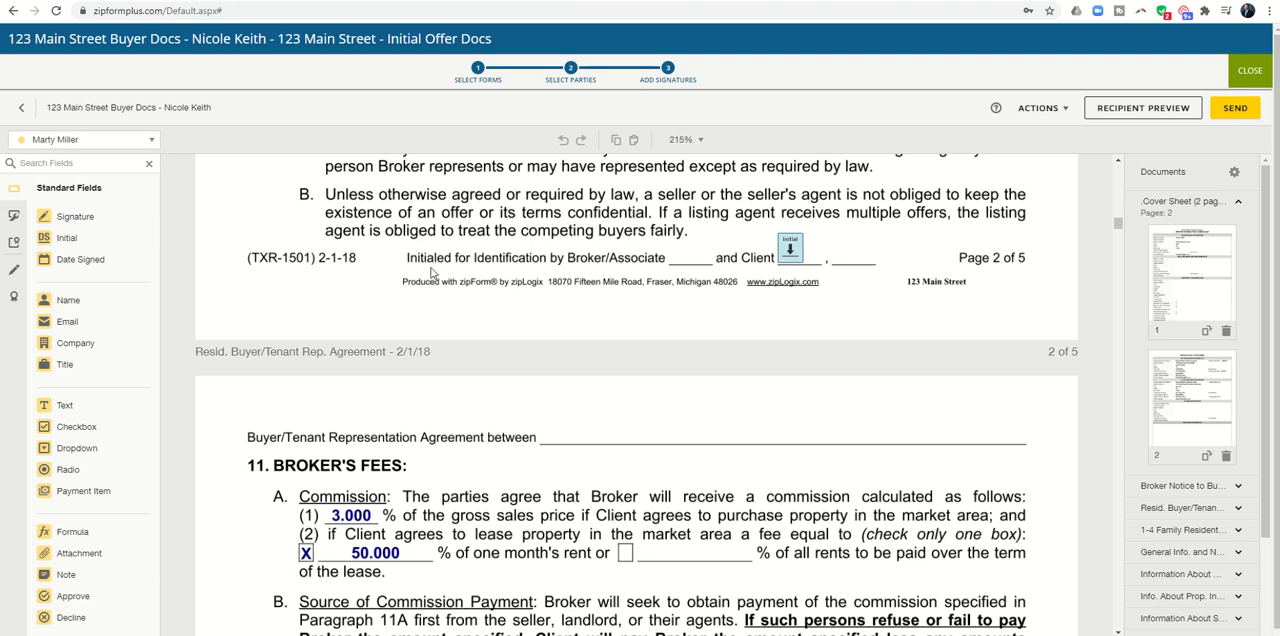
pyautogui.scroll(-10, 432, 272)
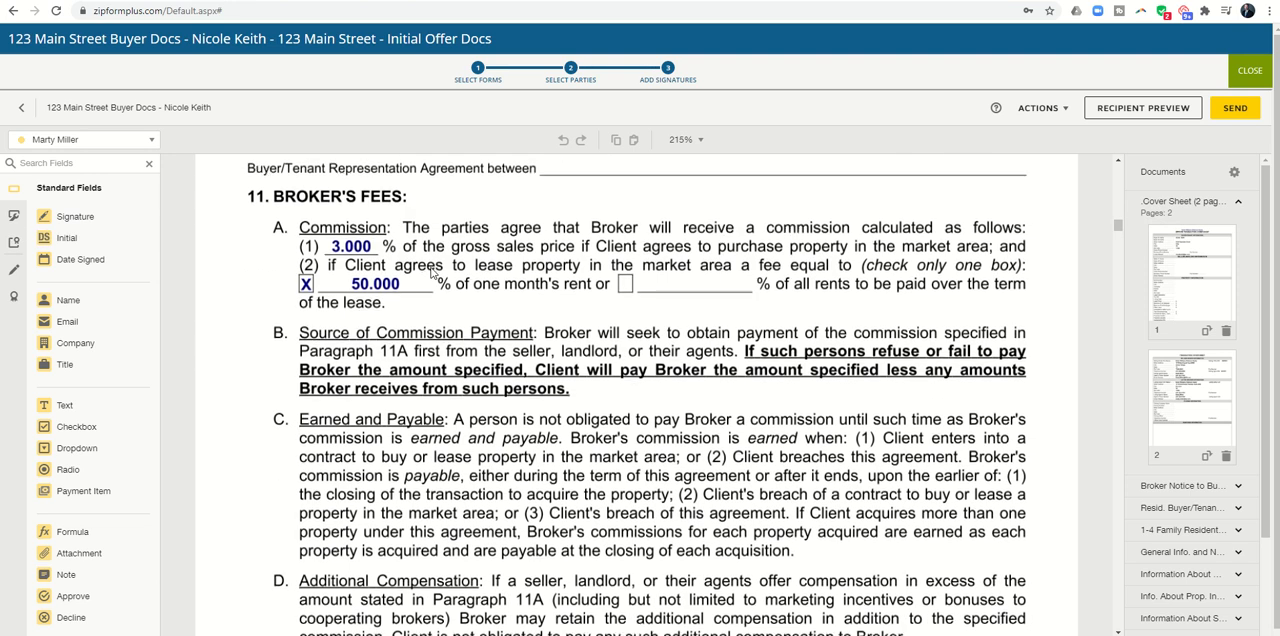
# Step: Place a checkbox field beside "General Information and Notice to Buyers and Sellers" in the agreement's Addenda section and set it as checked
pyautogui.scroll(-15, 432, 272)
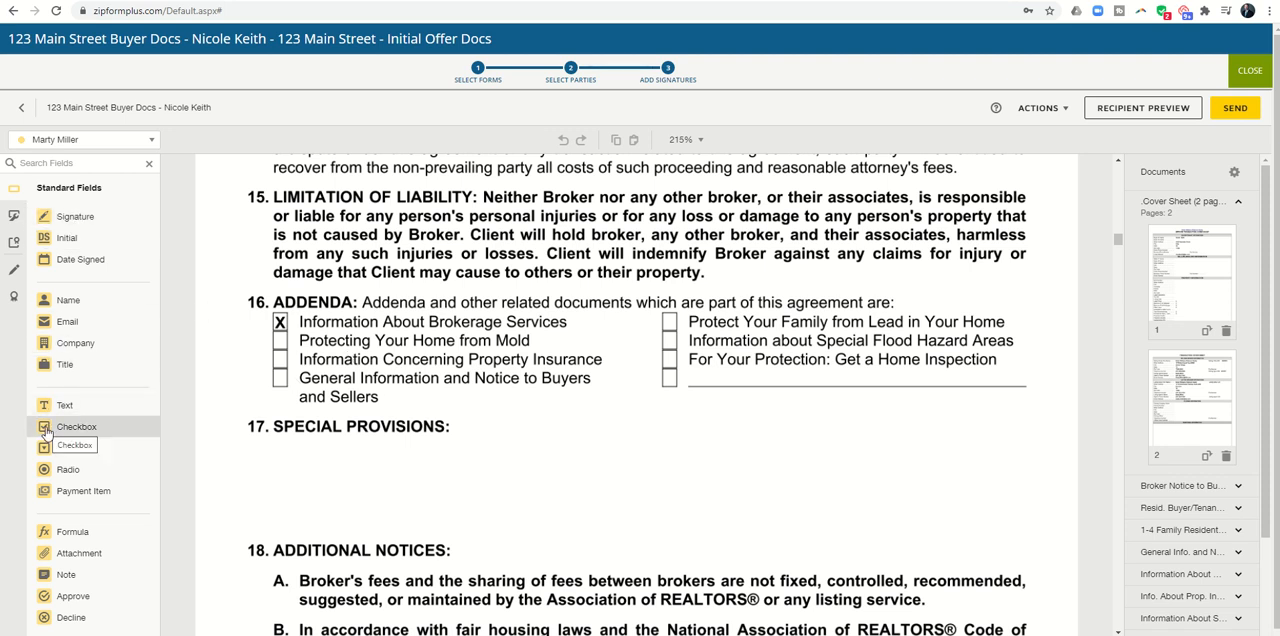
pyautogui.moveTo(45, 432); pyautogui.dragTo(280, 381)
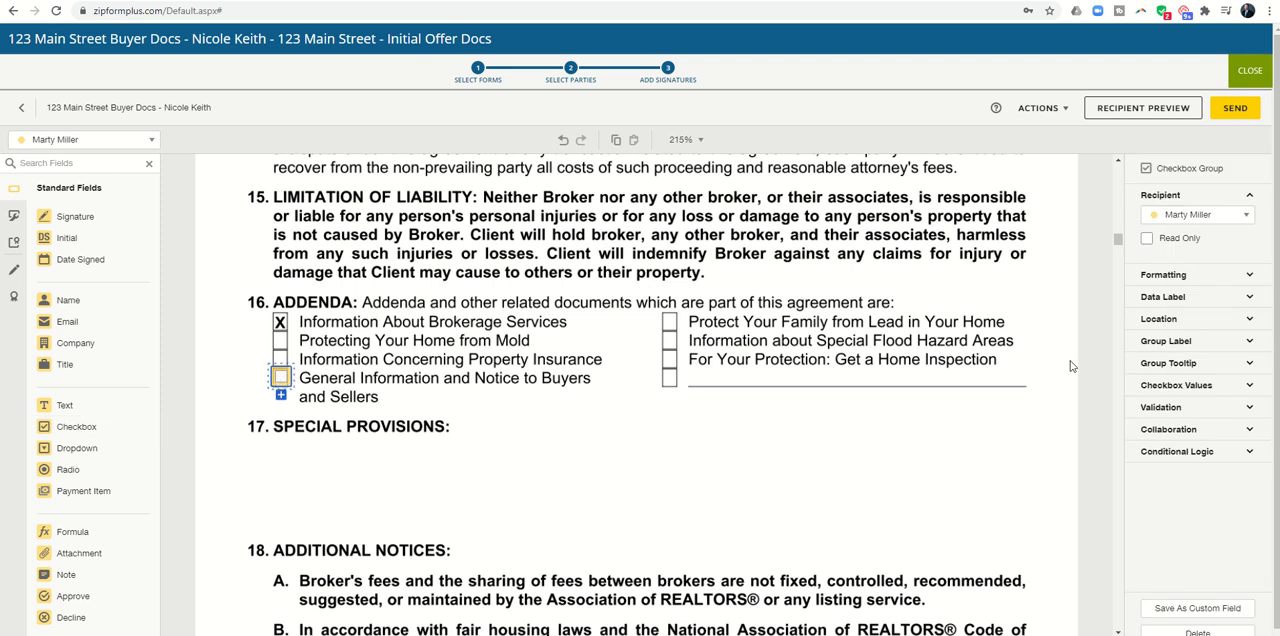
pyautogui.click(1248, 388)
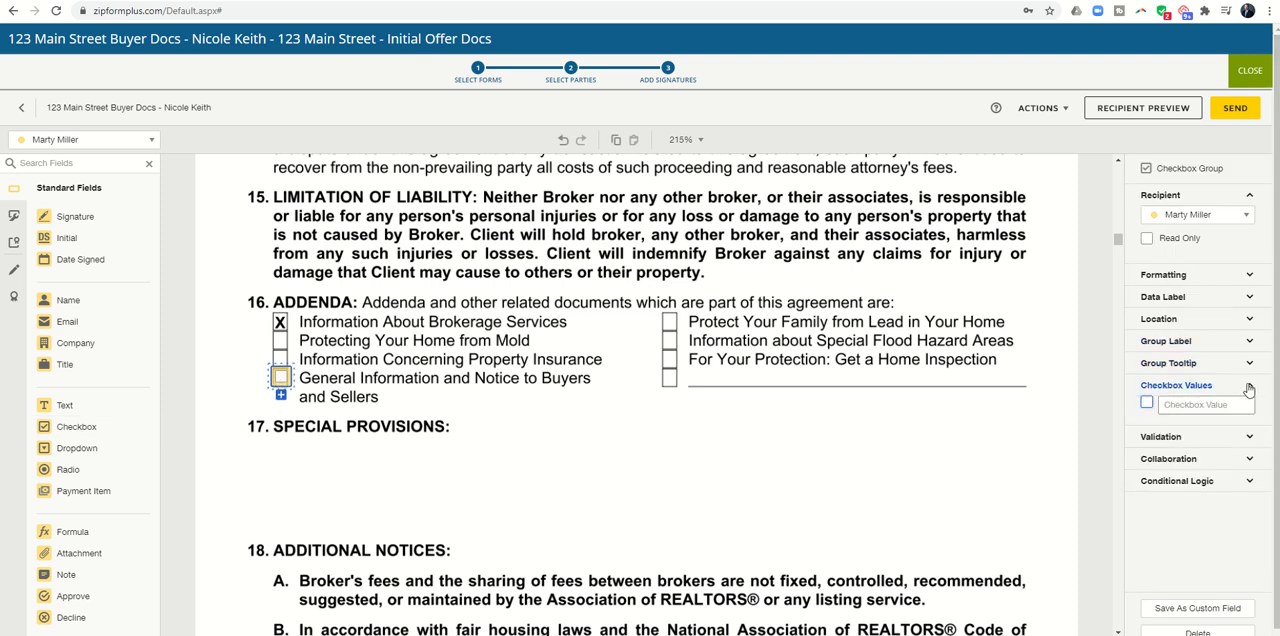
pyautogui.click(1146, 403)
# Step: Place a text field on the seller line under Parties in the One to Four Family Residential Contract and enter the seller's full name
pyautogui.scroll(-15, 392, 333)
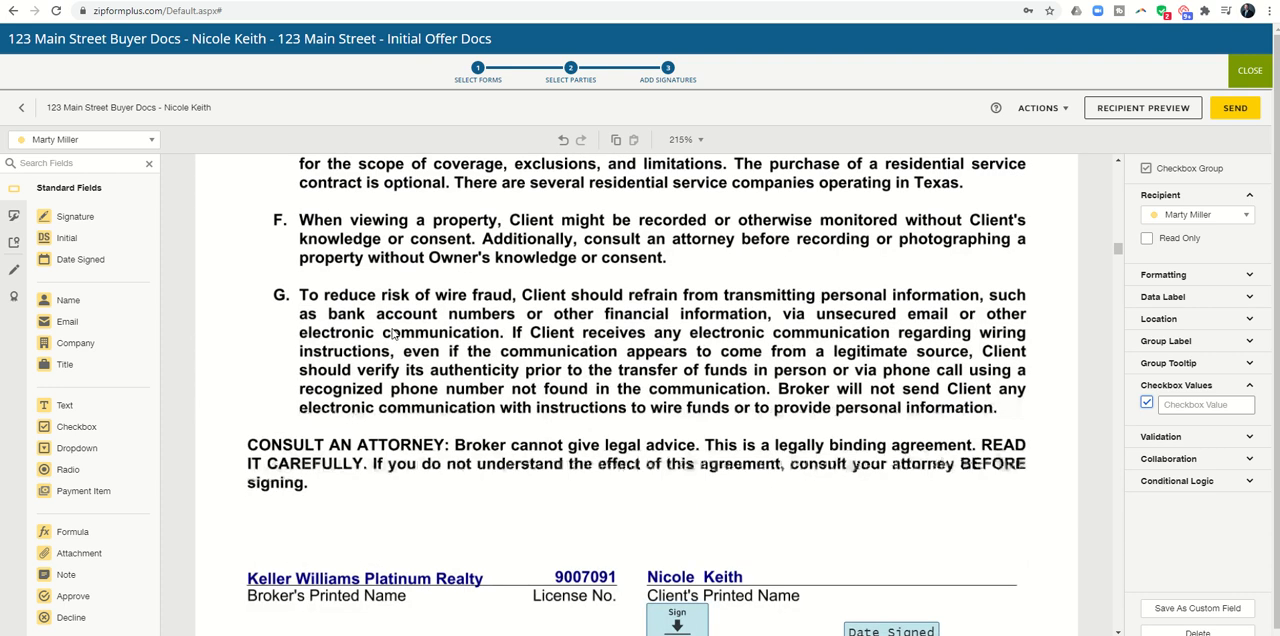
pyautogui.scroll(-3, 392, 334)
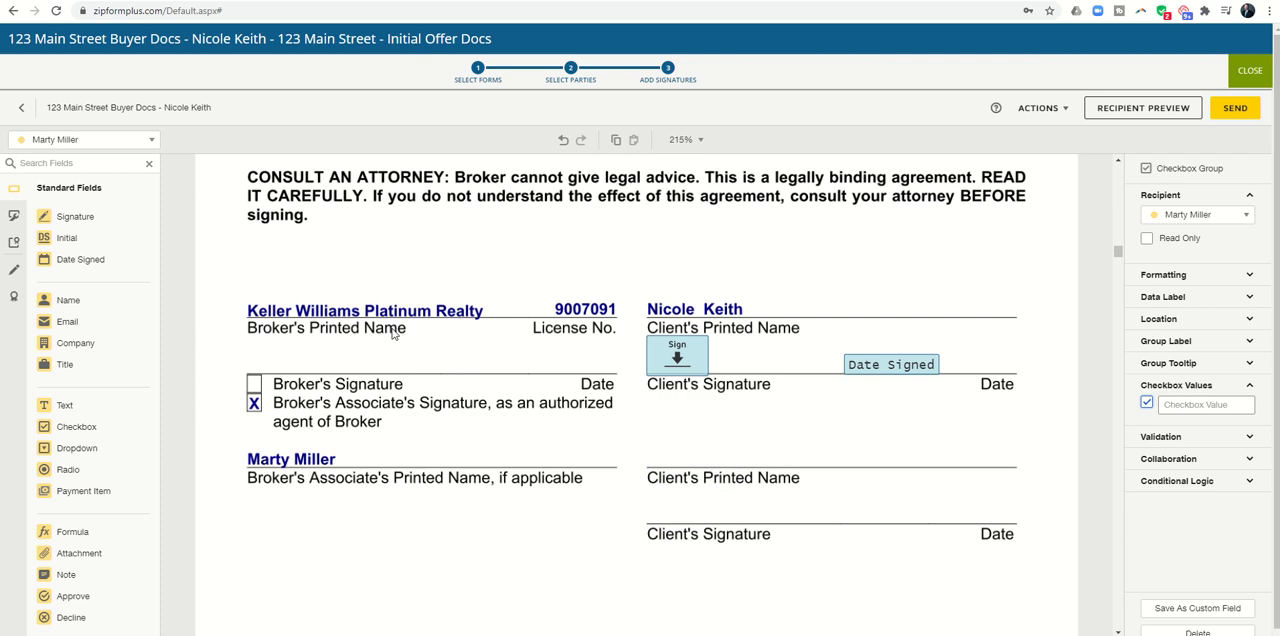
pyautogui.scroll(-5, 392, 333)
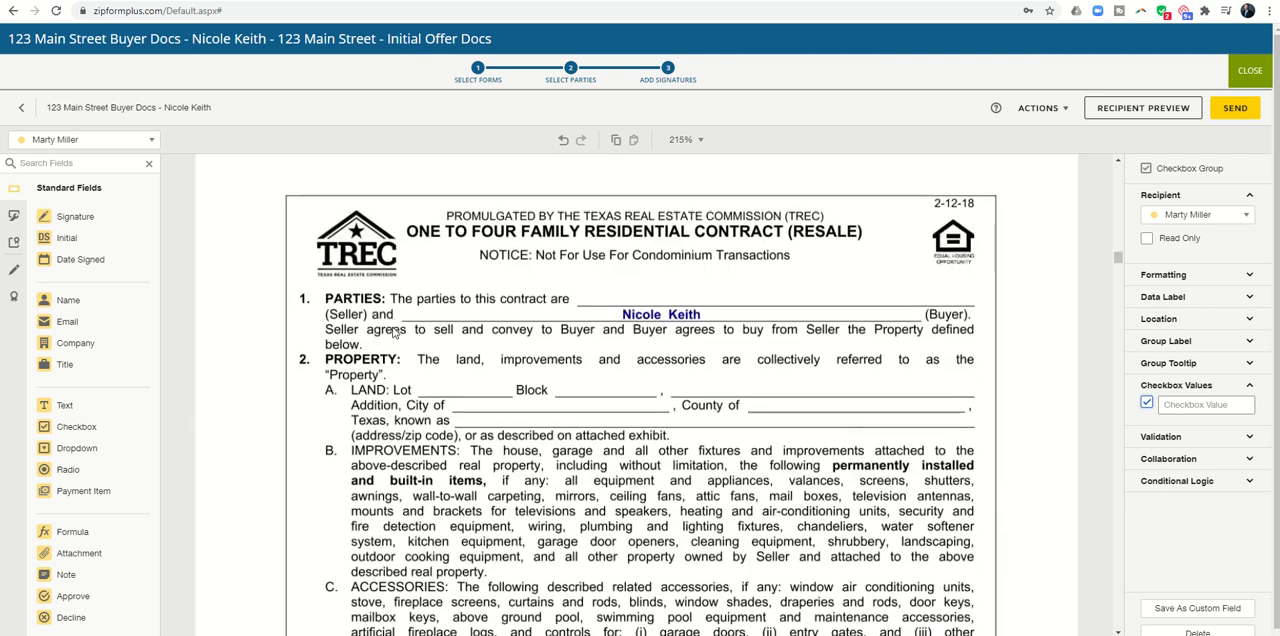
pyautogui.scroll(-2, 395, 333)
pyautogui.scroll(2, 395, 333)
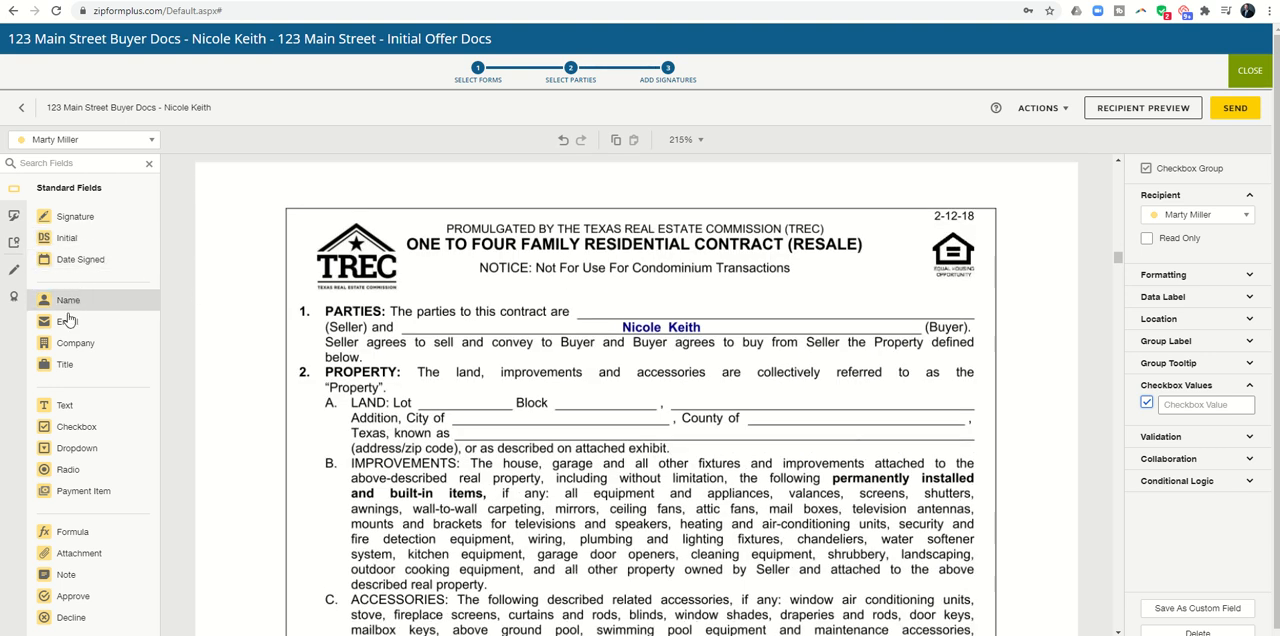
pyautogui.moveTo(60, 405); pyautogui.dragTo(576, 294)
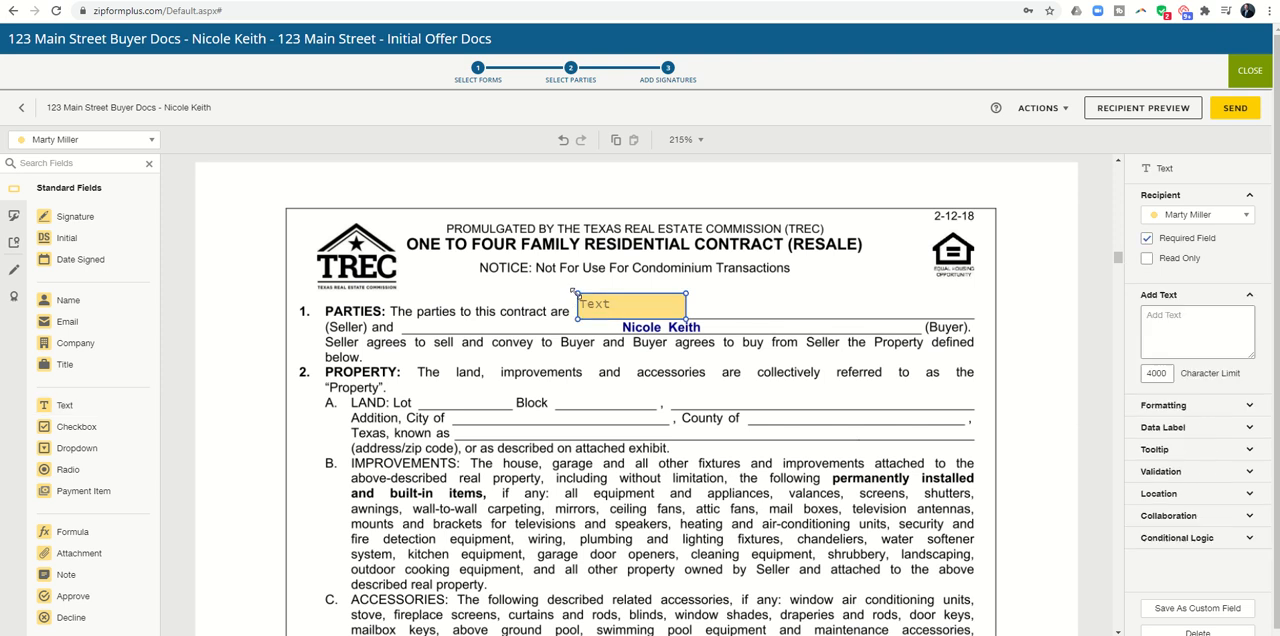
pyautogui.click(1169, 318)
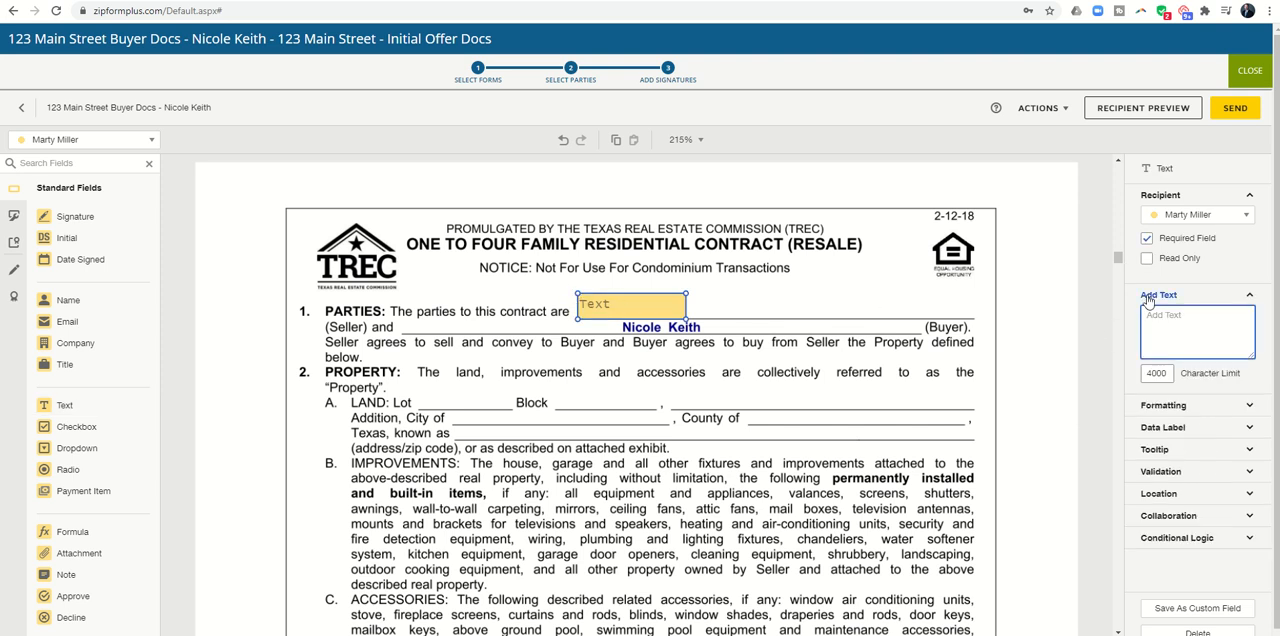
pyautogui.write('Susie Seller')
pyautogui.click(1040, 387)
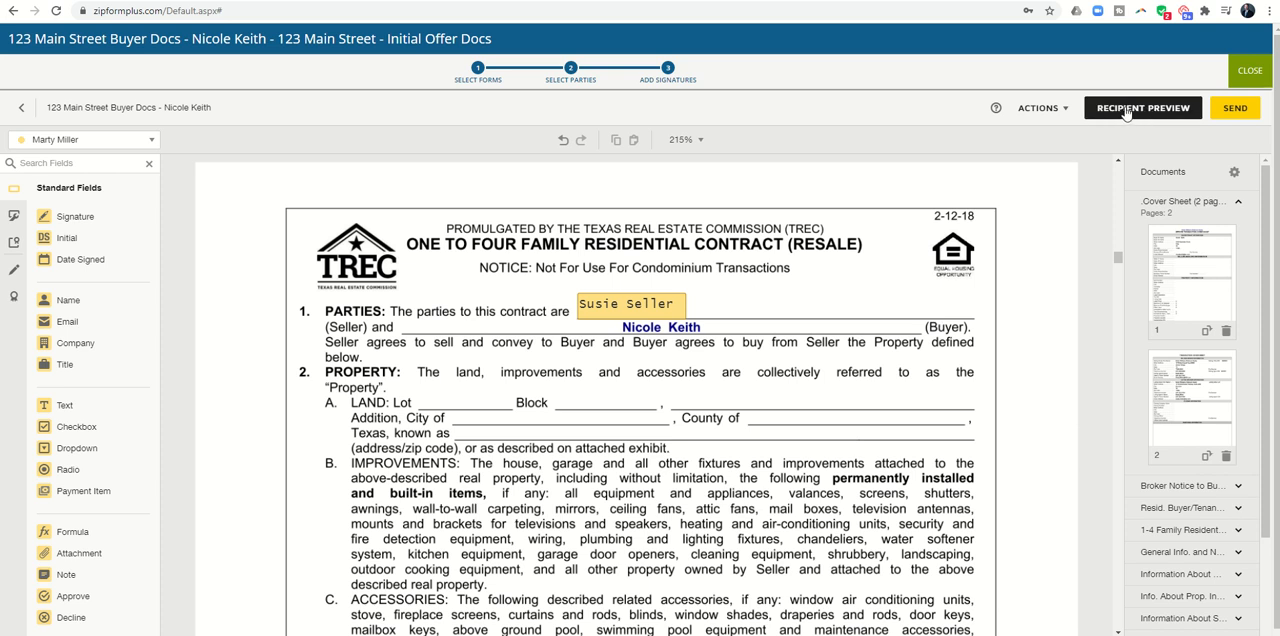
# Step: Send the document packet for signature and close the finished DocuSign session to return to the transaction's e-signature packets
pyautogui.click(1235, 108)
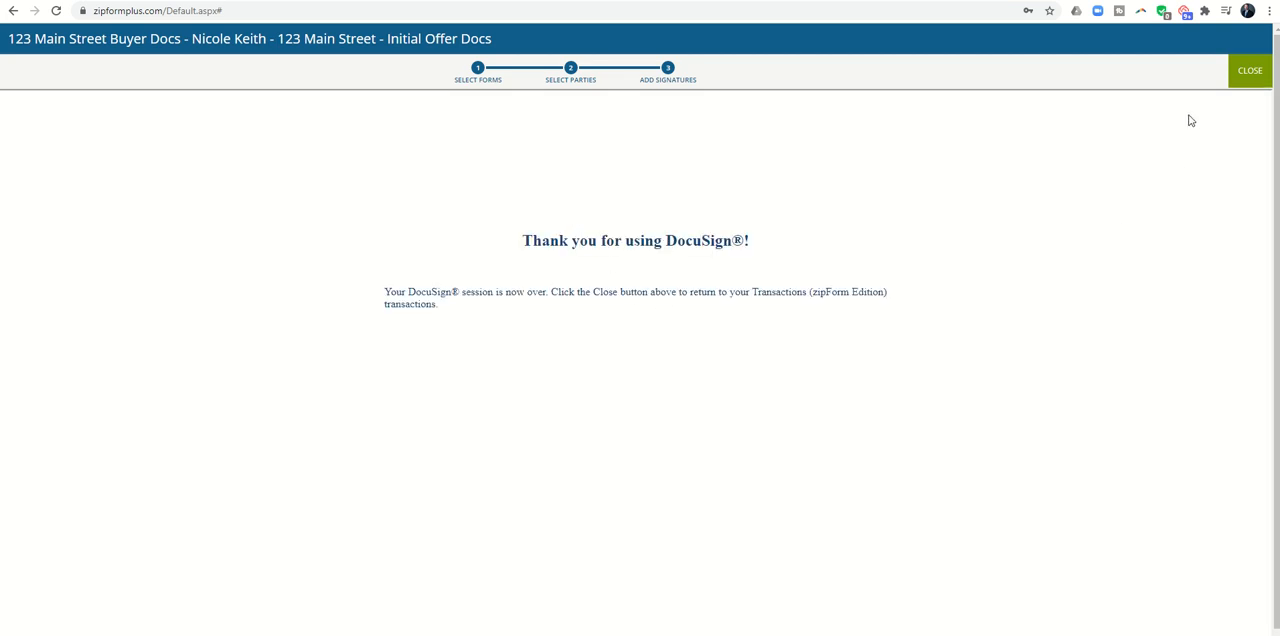
pyautogui.click(1245, 77)
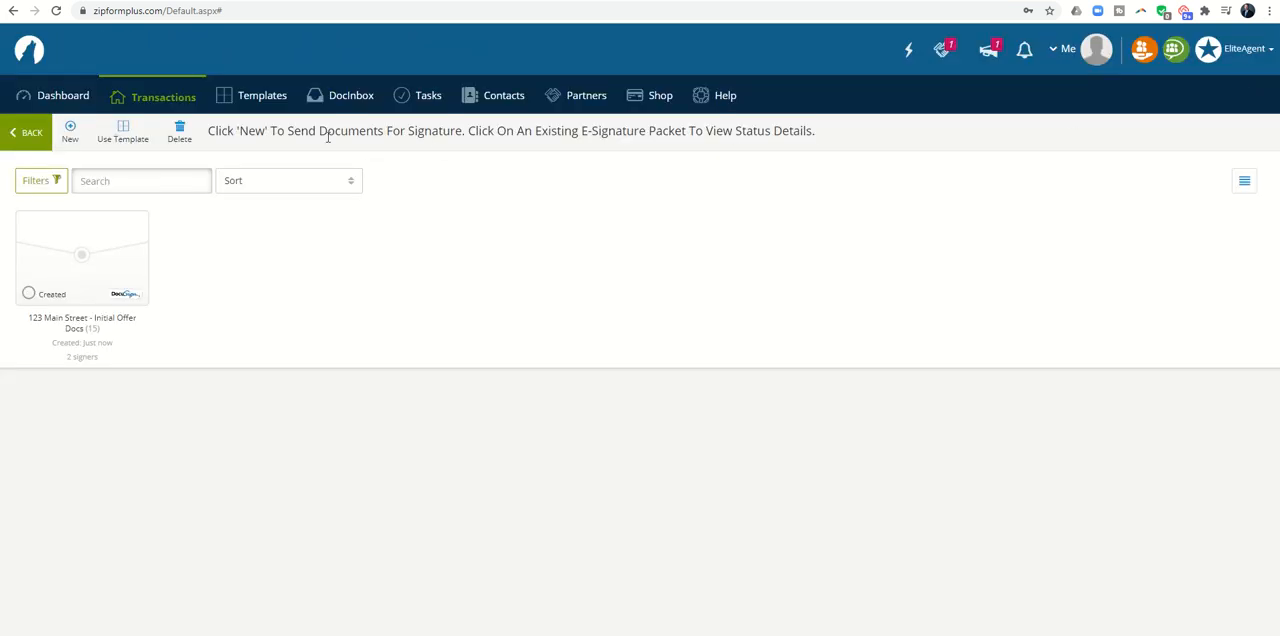